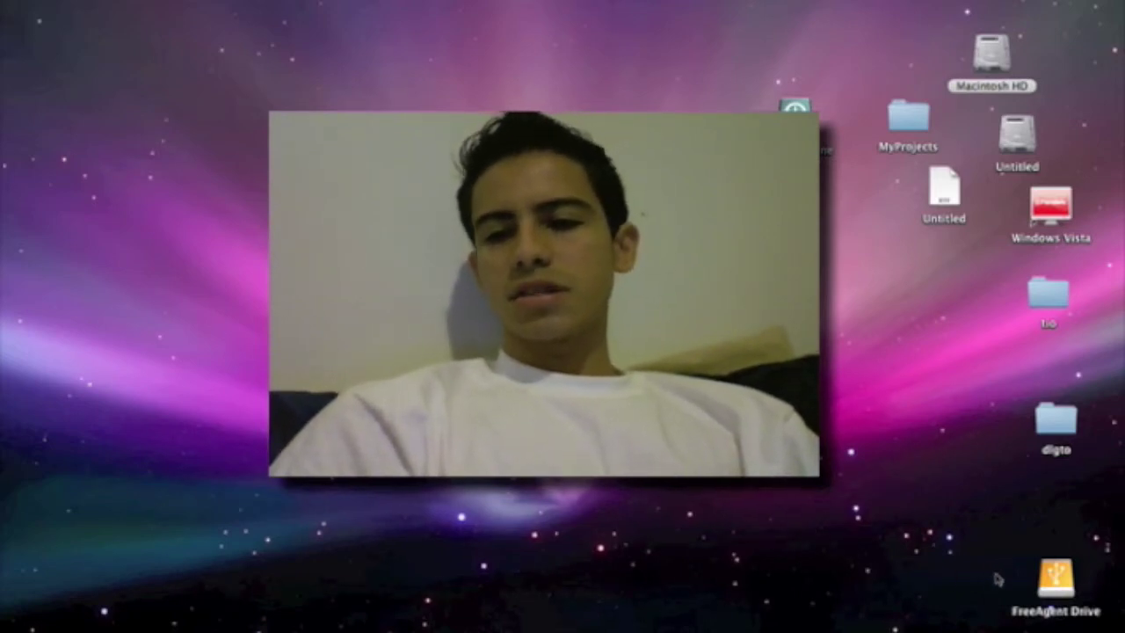
Step: Nudge the FreeAgent Drive icon slightly higher on the desktop
{"action": "left_click", "coordinate": [1076, 575]}
{"action": "left_click_drag", "start_coordinate": [1076, 574], "coordinate": [1072, 527]}
{"action": "left_click", "coordinate": [993, 512]}
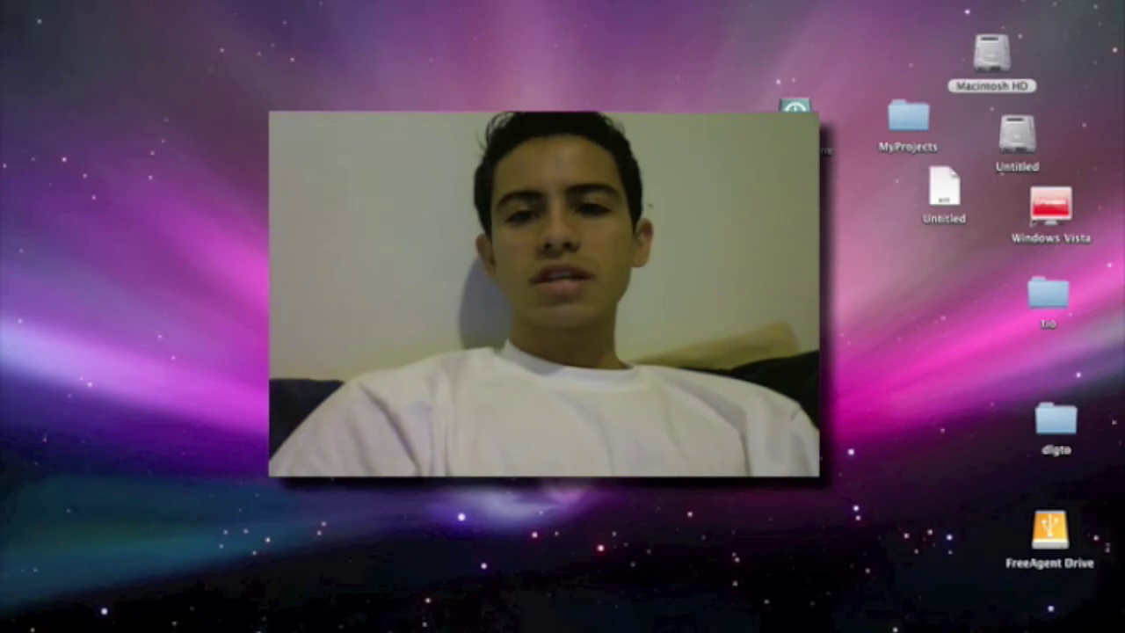
Step: Move the Time Machine Backups drive icon to the lower right beside FreeAgent Drive
{"action": "left_click_drag", "start_coordinate": [796, 107], "coordinate": [932, 536]}
{"action": "left_click", "coordinate": [866, 521]}
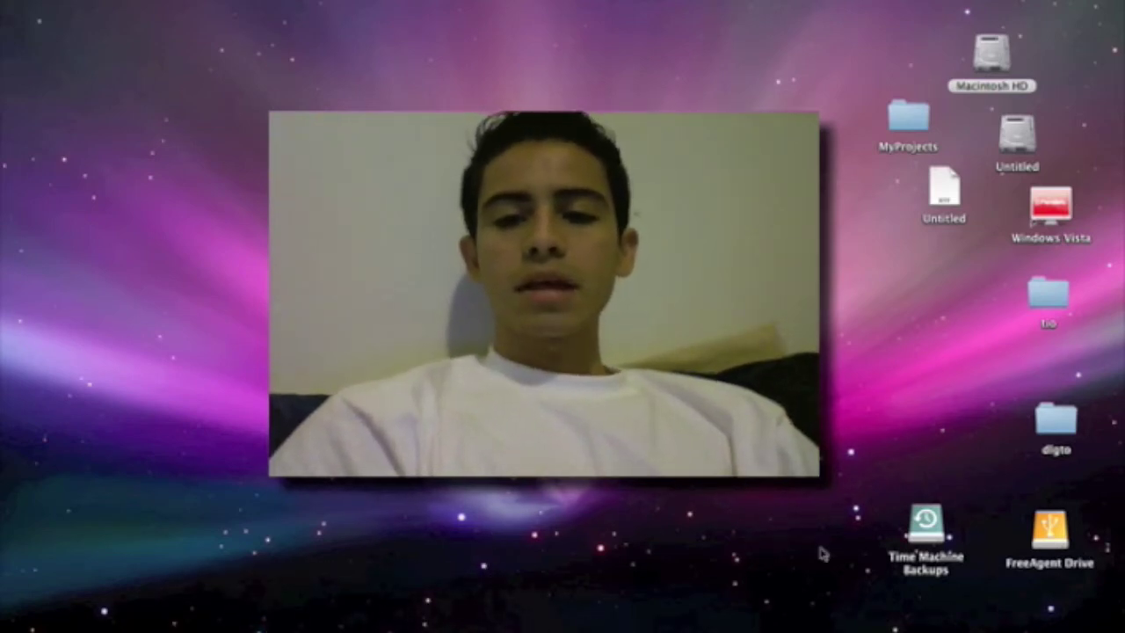
{"action": "left_click", "coordinate": [929, 555]}
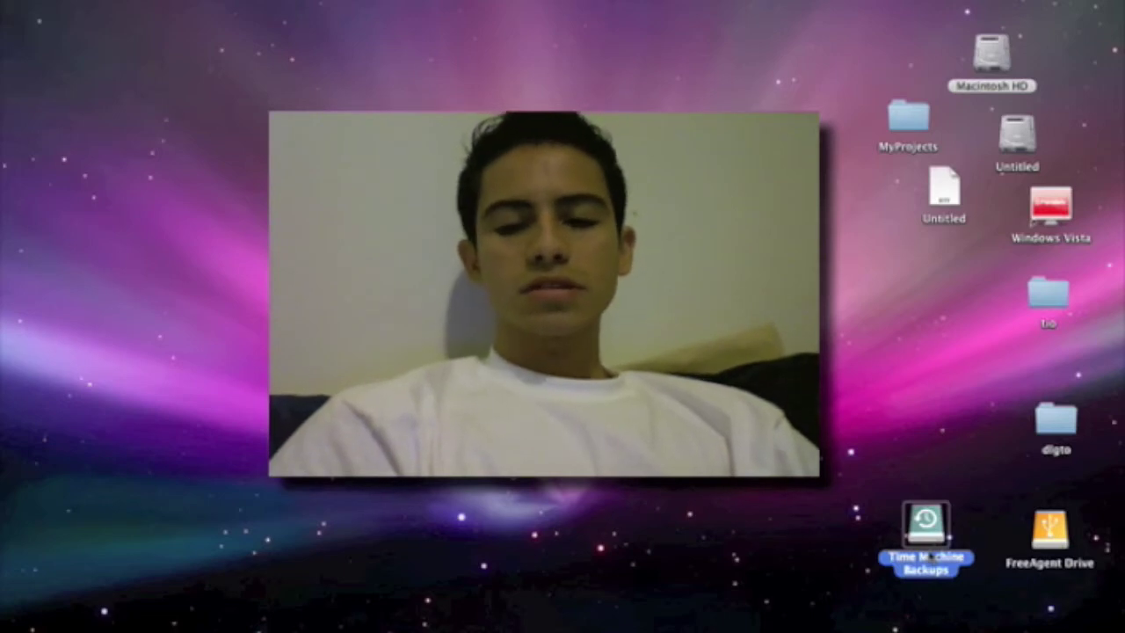
{"action": "left_click", "coordinate": [874, 505]}
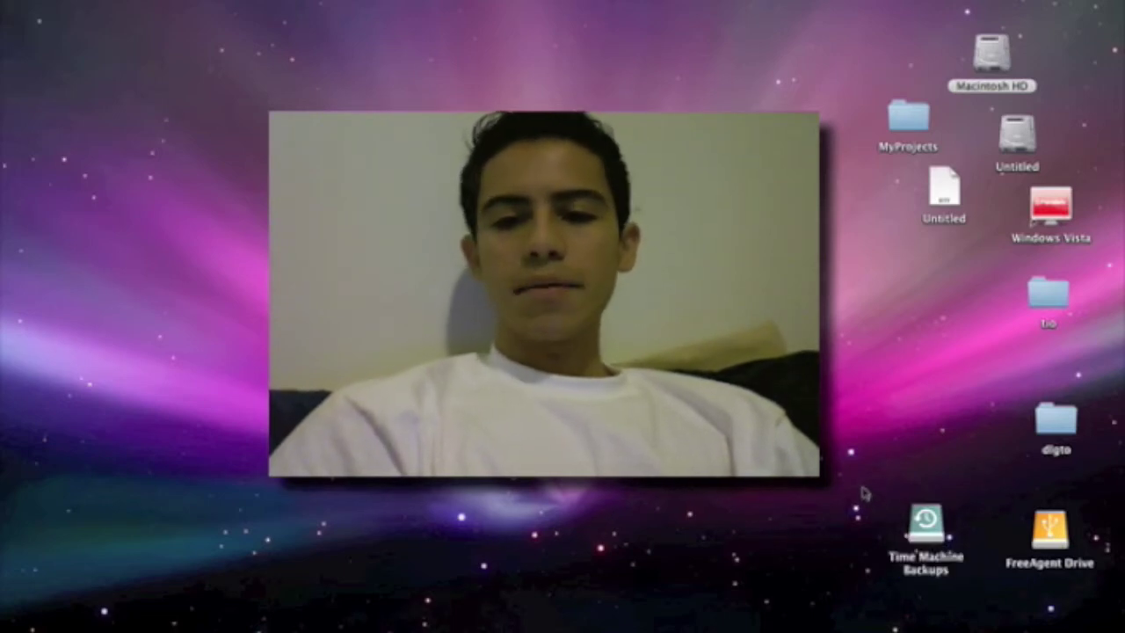
{"action": "left_click_drag", "start_coordinate": [863, 494], "coordinate": [989, 604]}
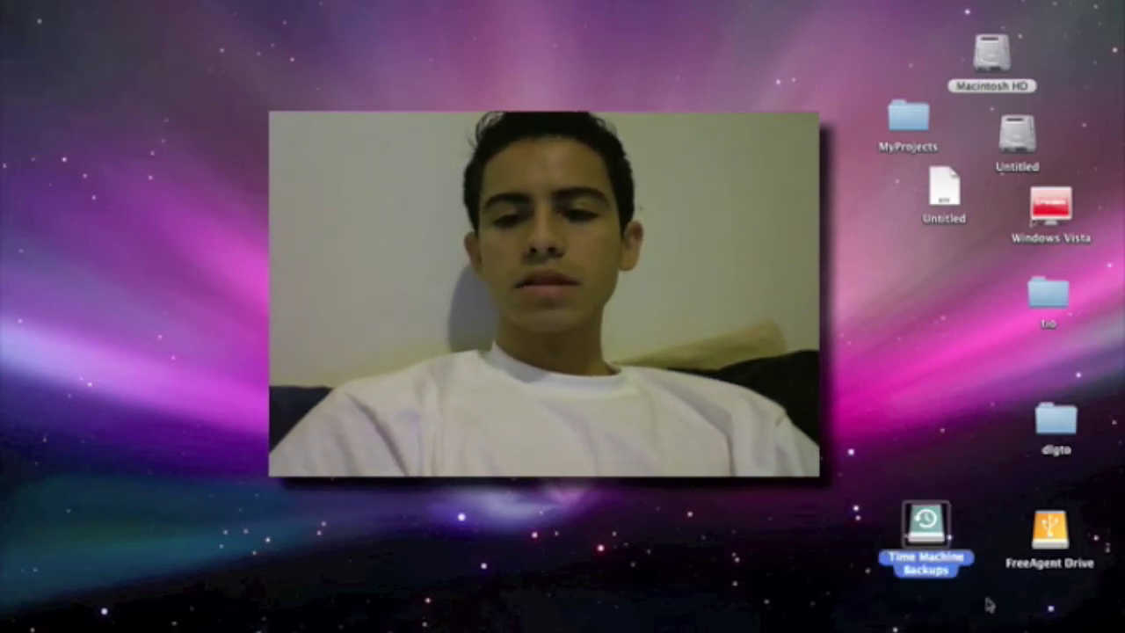
{"action": "left_click", "coordinate": [989, 605]}
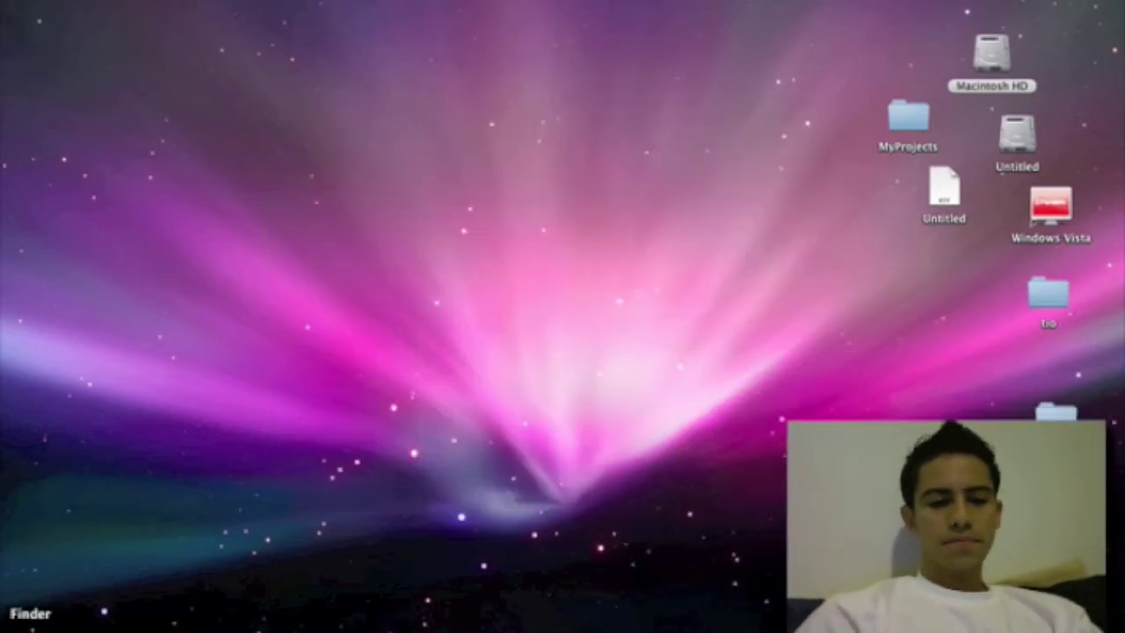
{"action": "left_click", "coordinate": [38, 616]}
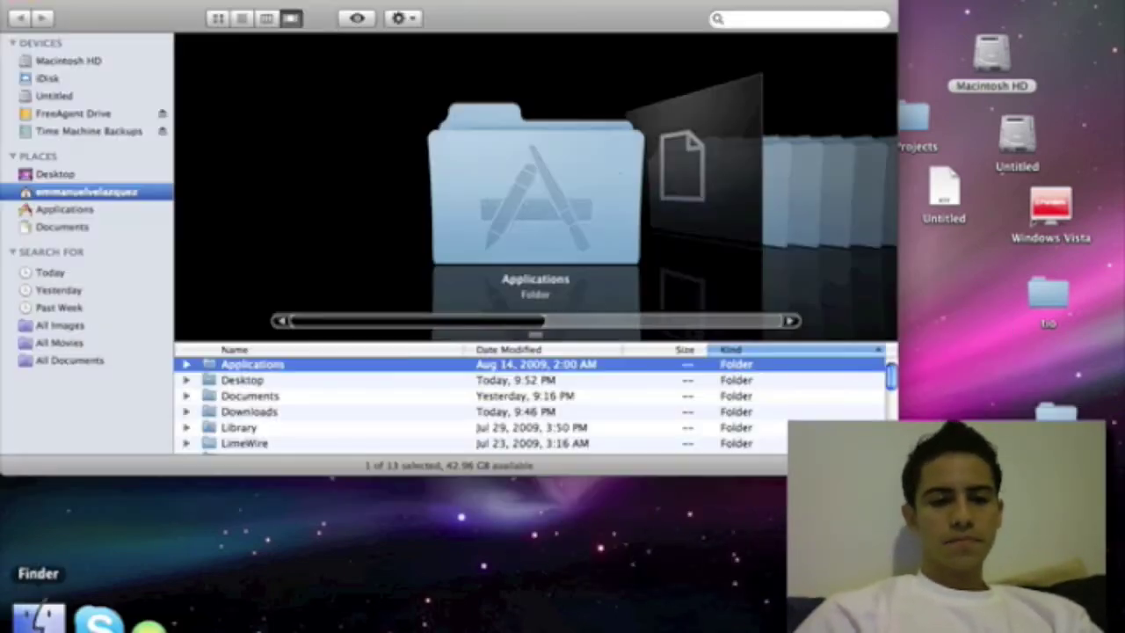
Step: Maximize the Finder window and show the FreeAgent Drive in Cover Flow view
{"action": "left_click", "coordinate": [54, 4]}
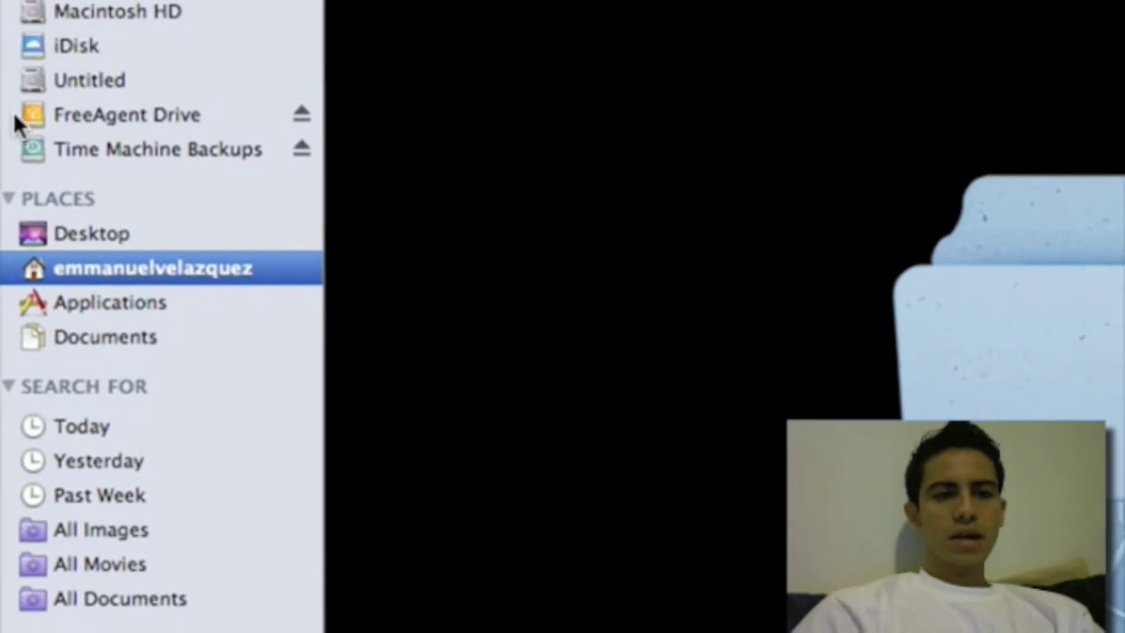
{"action": "left_click", "coordinate": [19, 120]}
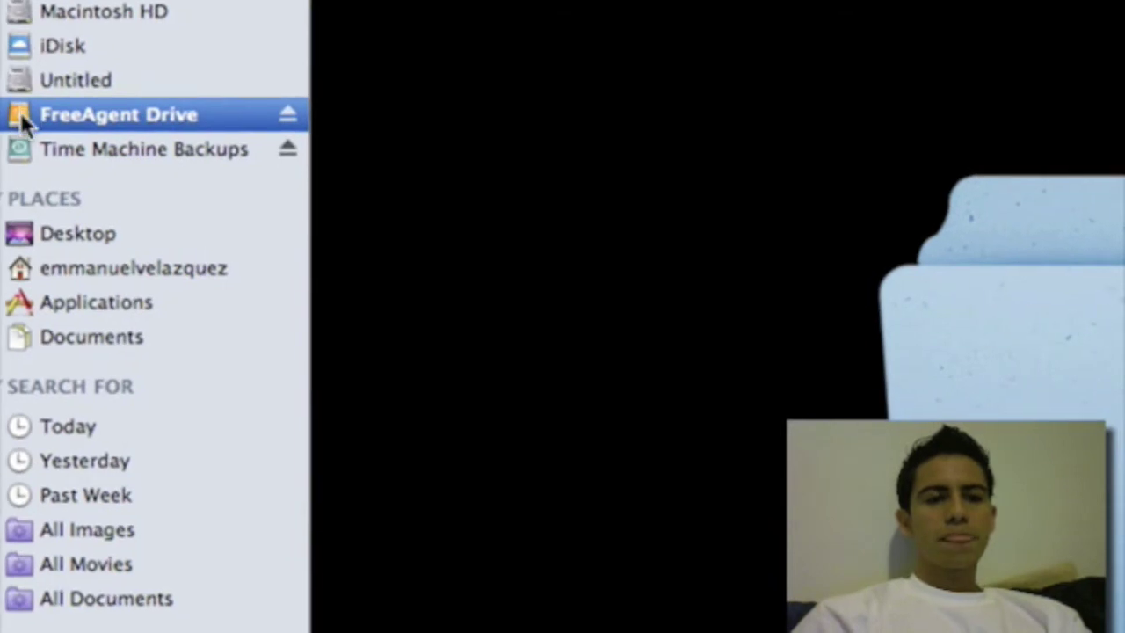
{"action": "right_click", "coordinate": [20, 112]}
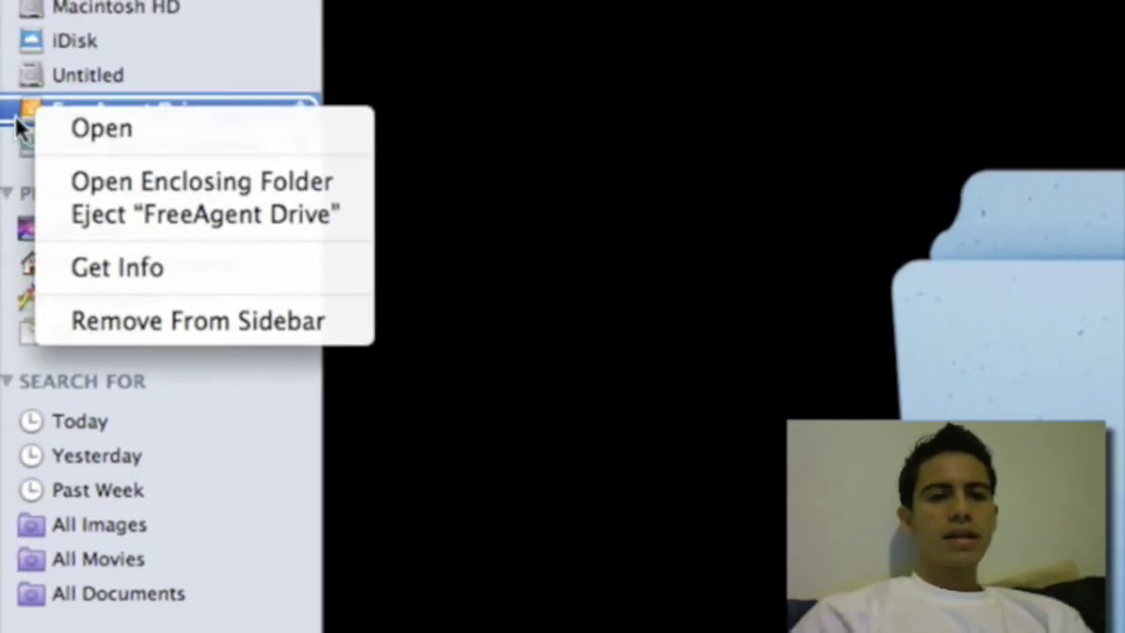
{"action": "left_click", "coordinate": [39, 112]}
{"action": "right_click", "coordinate": [40, 114]}
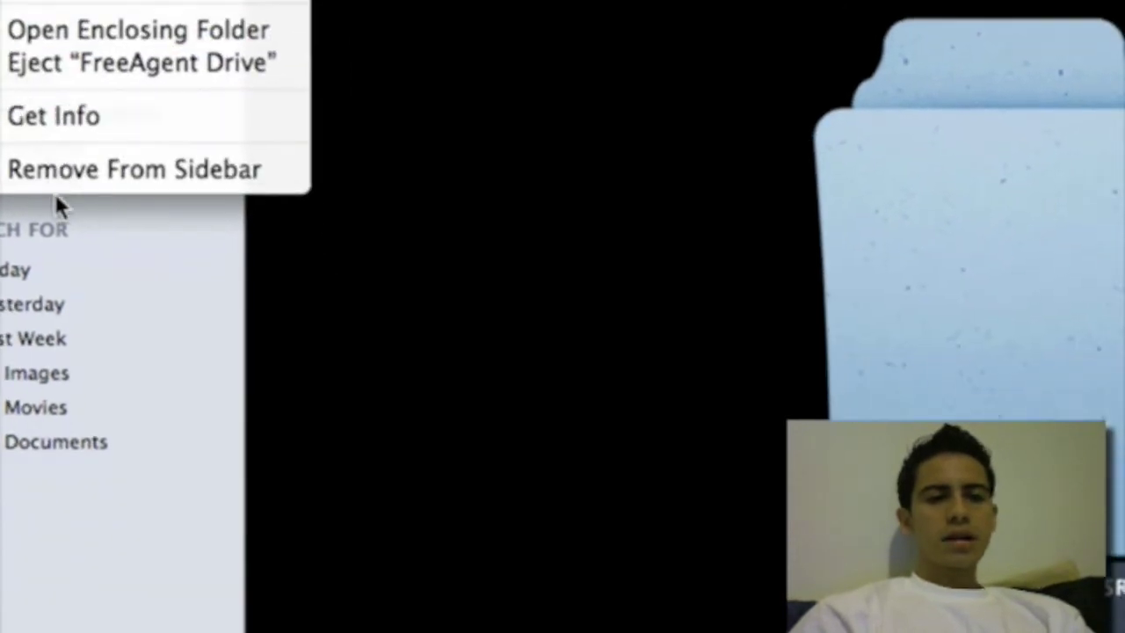
{"action": "left_click", "coordinate": [55, 123]}
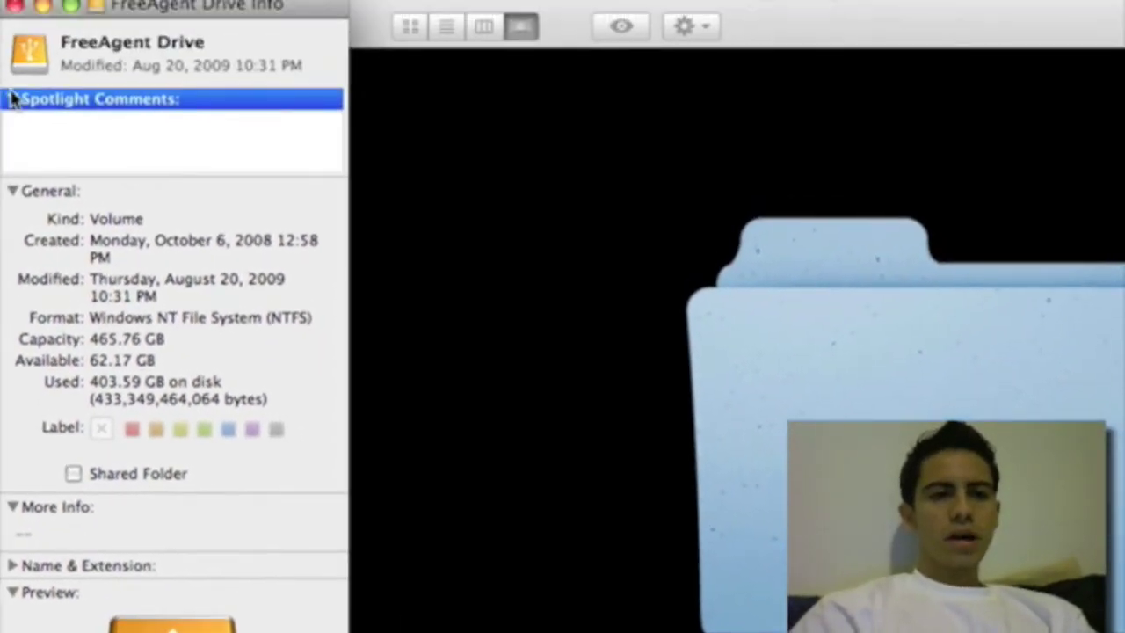
{"action": "left_click", "coordinate": [19, 20]}
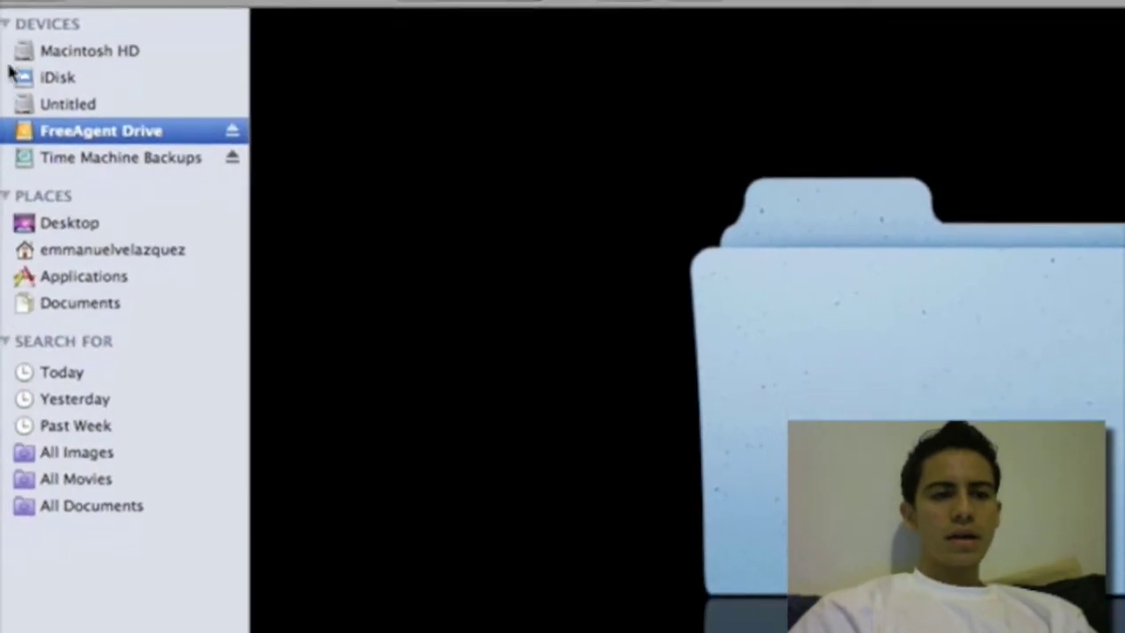
{"action": "left_click", "coordinate": [20, 106]}
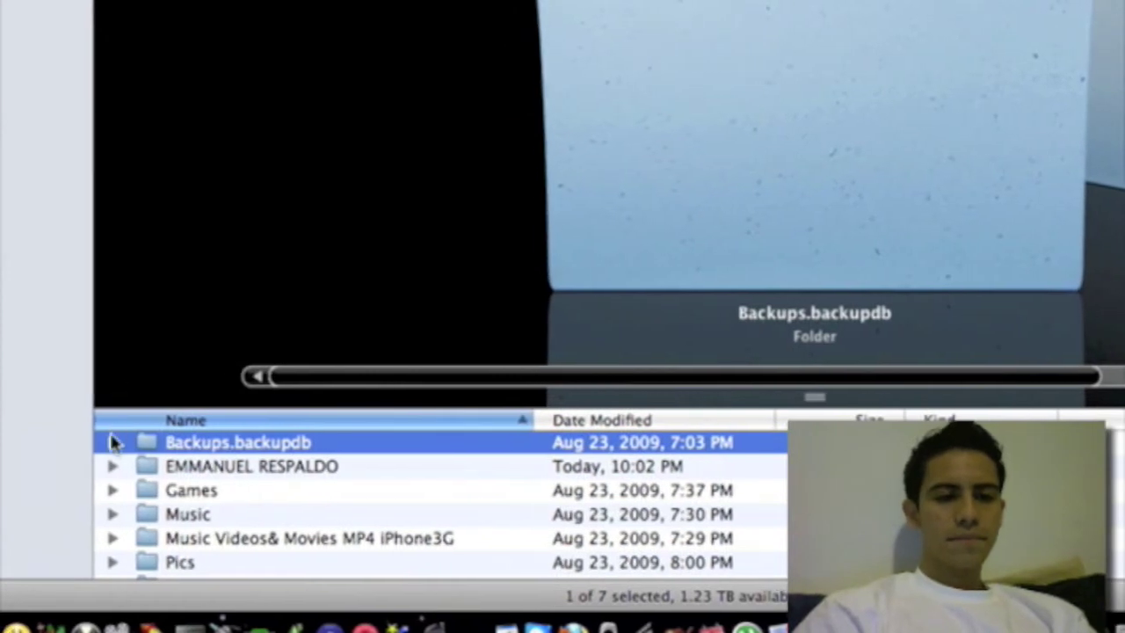
{"action": "left_click", "coordinate": [113, 442]}
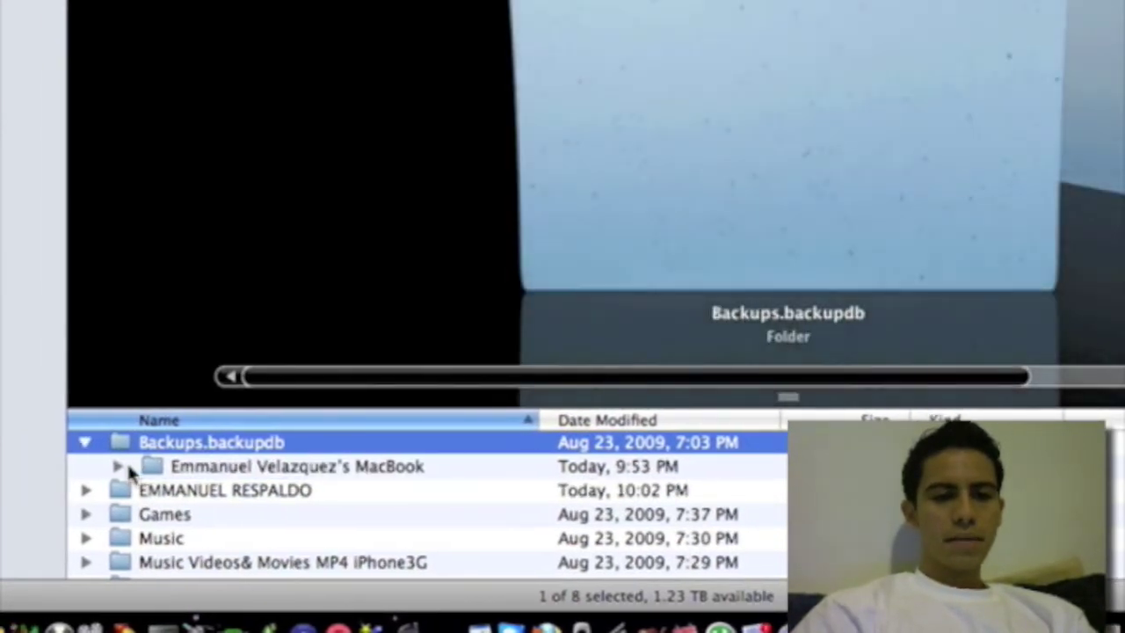
{"action": "left_click", "coordinate": [119, 466]}
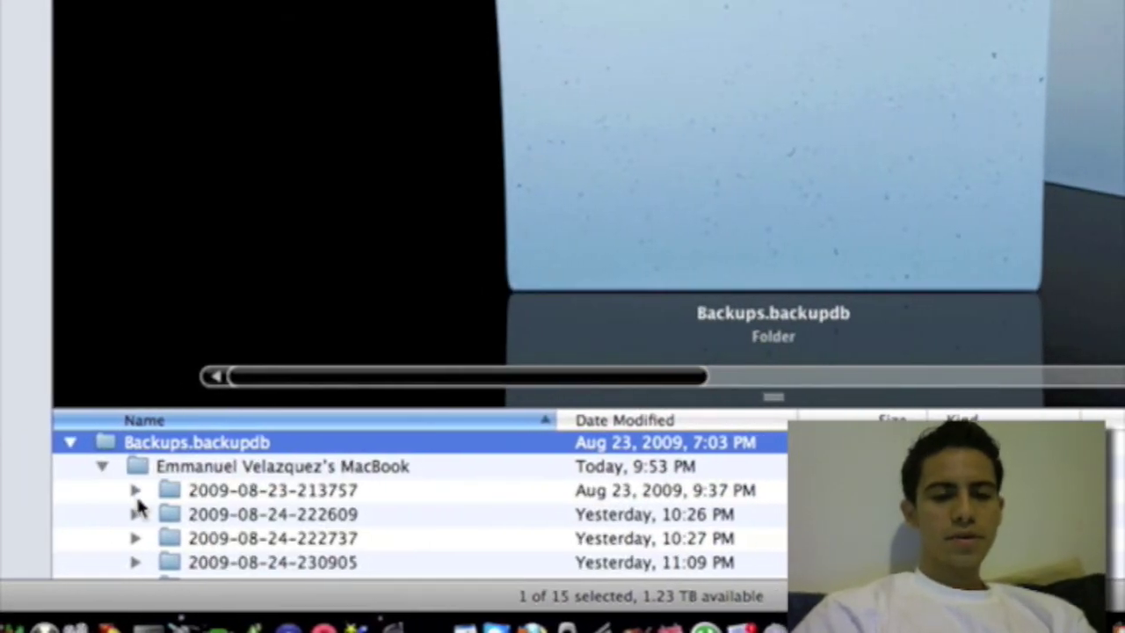
{"action": "scroll", "coordinate": [138, 506], "scroll_direction": "down", "scroll_amount": 4}
{"action": "scroll", "coordinate": [138, 506], "scroll_direction": "up", "scroll_amount": 1}
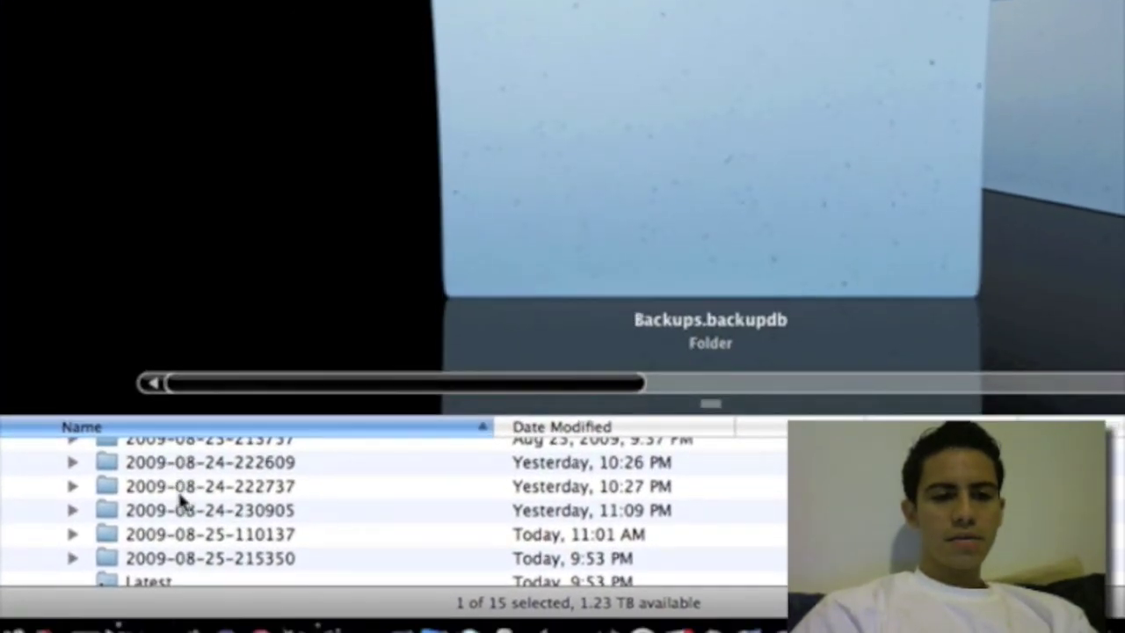
{"action": "left_click", "coordinate": [242, 480]}
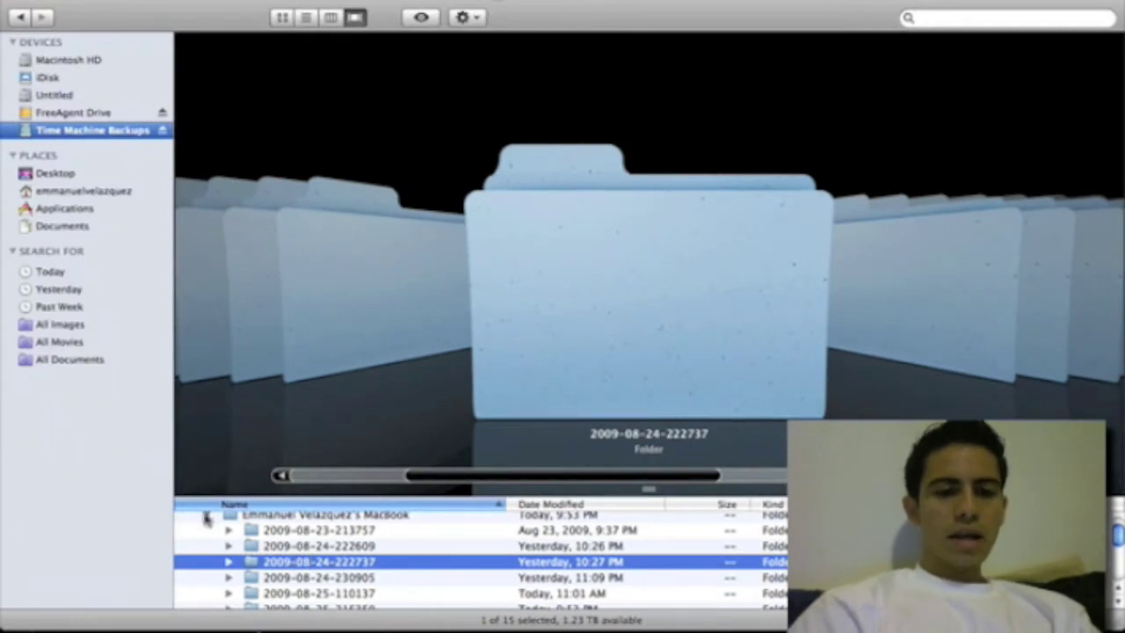
{"action": "left_click", "coordinate": [205, 518]}
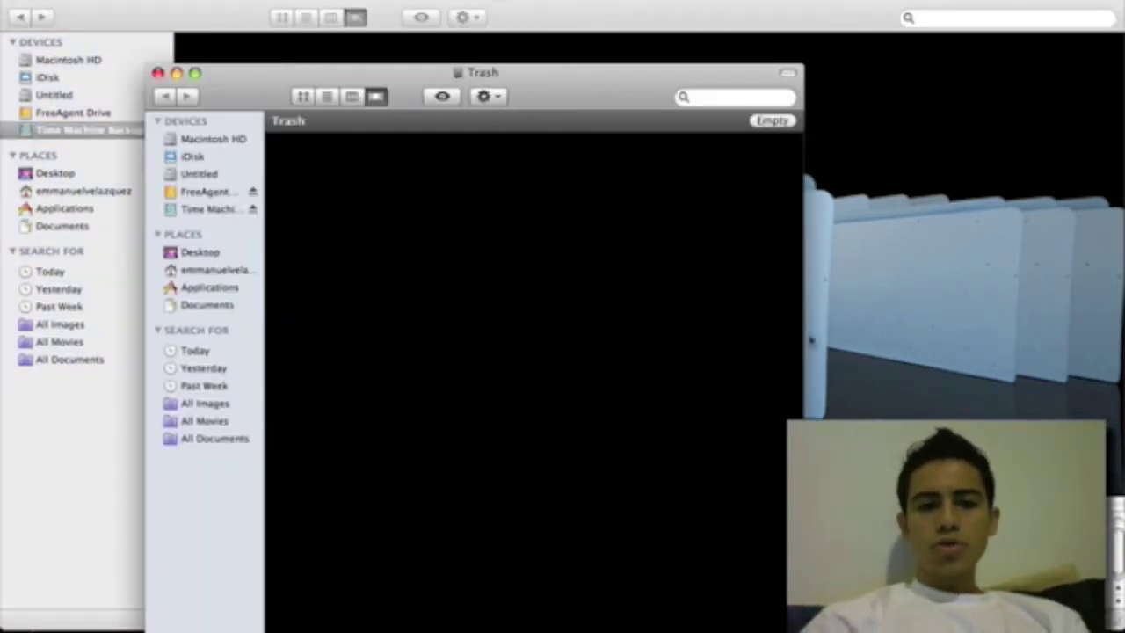
Step: Close the Trash window and show the FreeAgent Drive's contents in Finder
{"action": "left_click", "coordinate": [157, 73]}
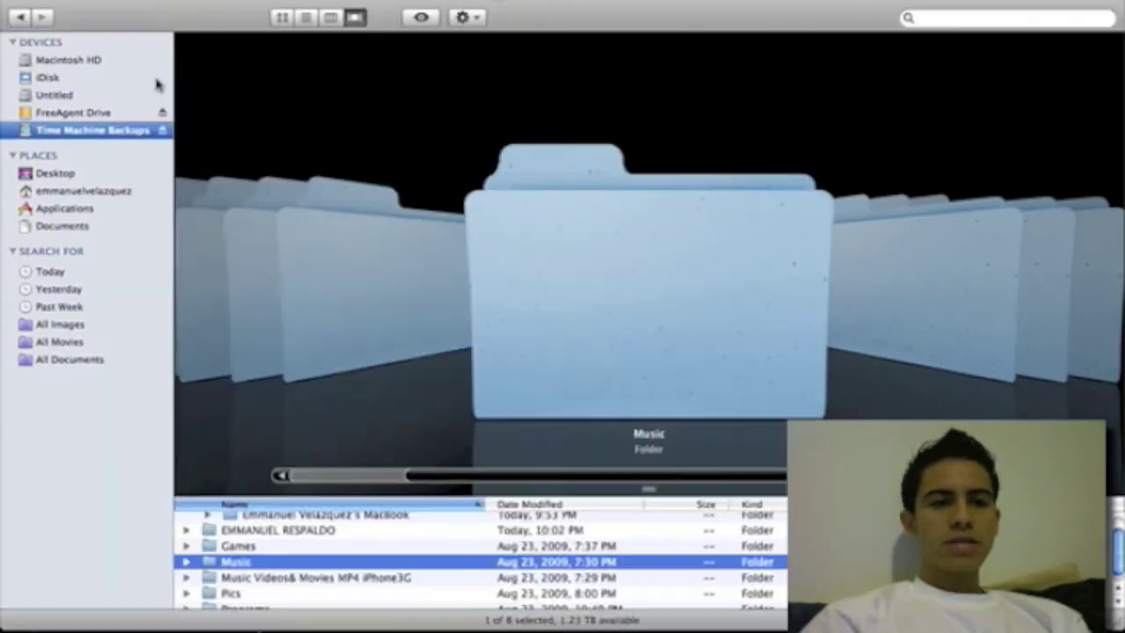
{"action": "left_click", "coordinate": [54, 114]}
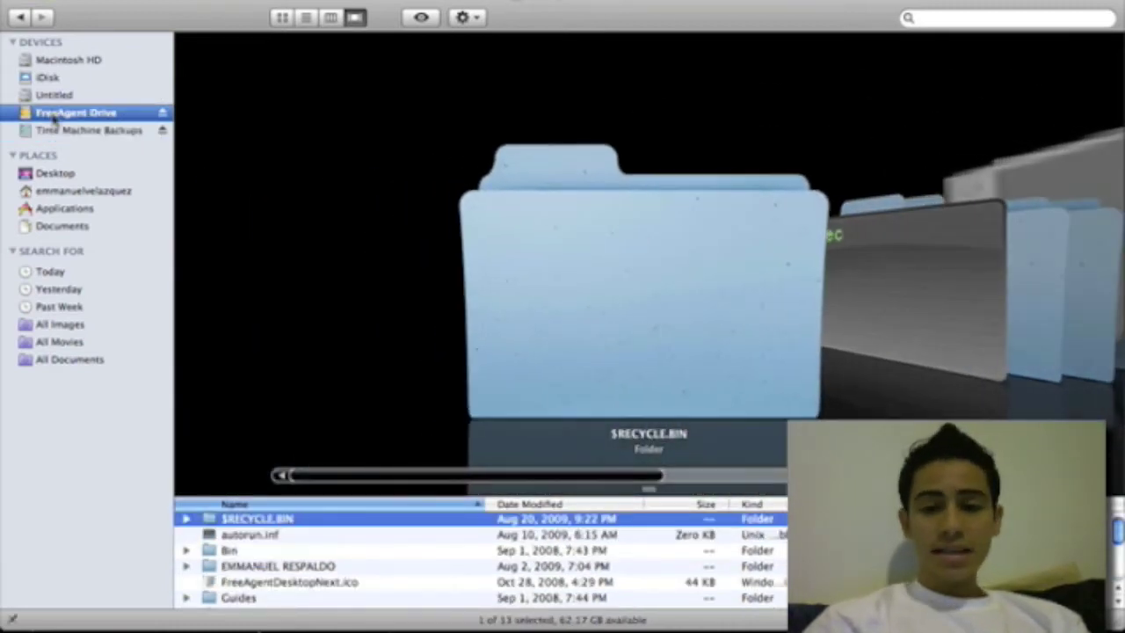
{"action": "right_click", "coordinate": [53, 120]}
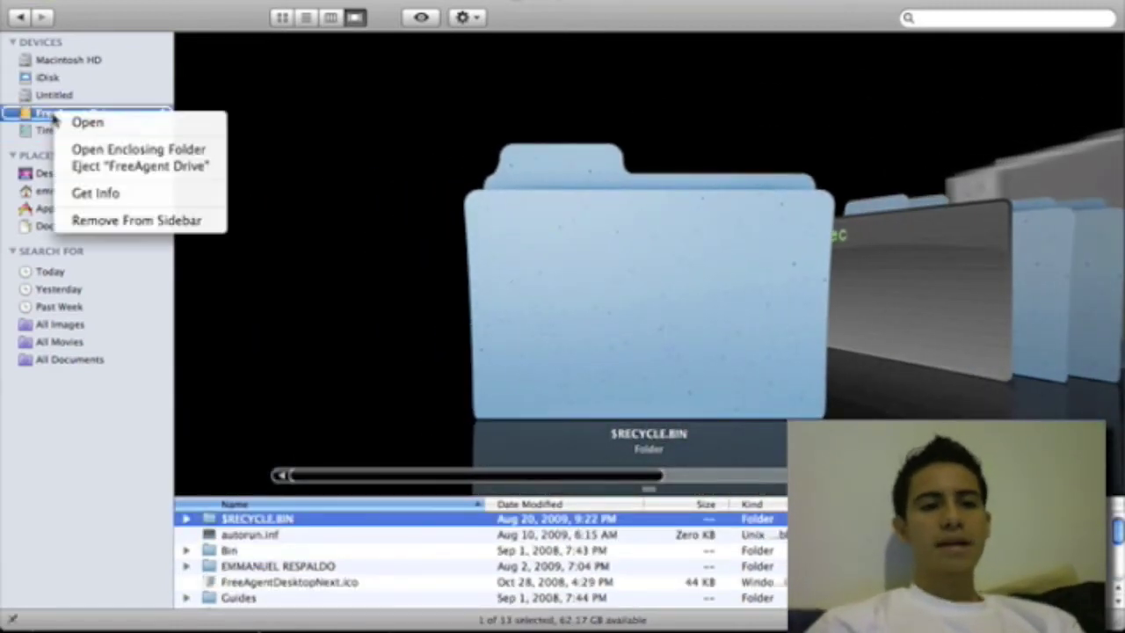
{"action": "left_click", "coordinate": [76, 192]}
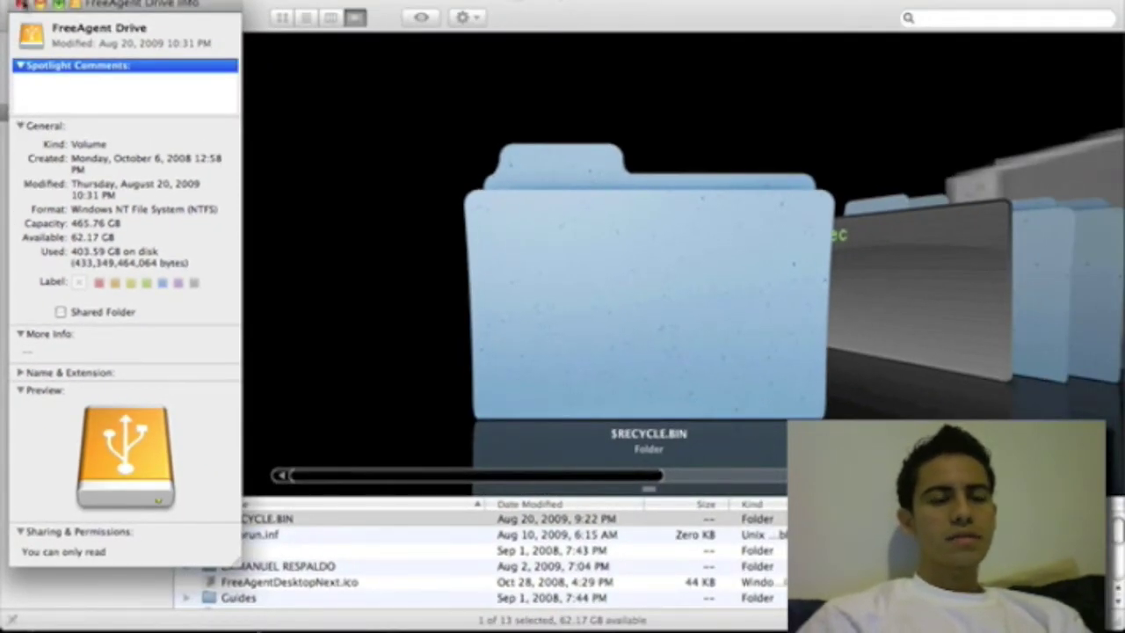
{"action": "left_click", "coordinate": [22, 5]}
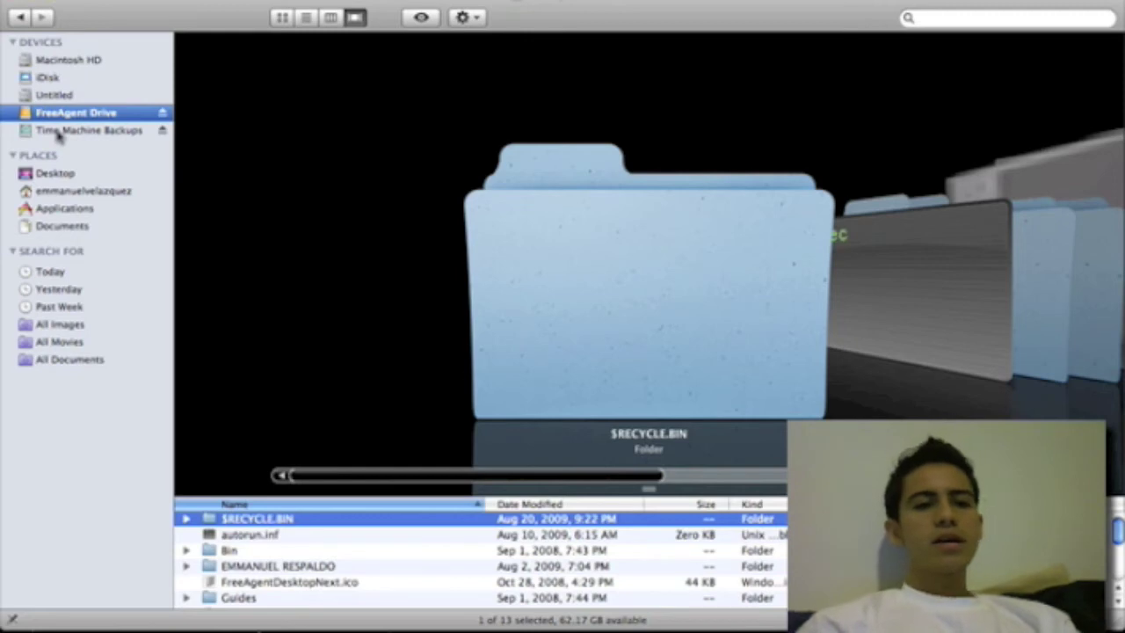
Step: Inspect the Get Info panel for the Time Machine Backups drive, then close it
{"action": "left_click", "coordinate": [59, 132]}
{"action": "right_click", "coordinate": [59, 132]}
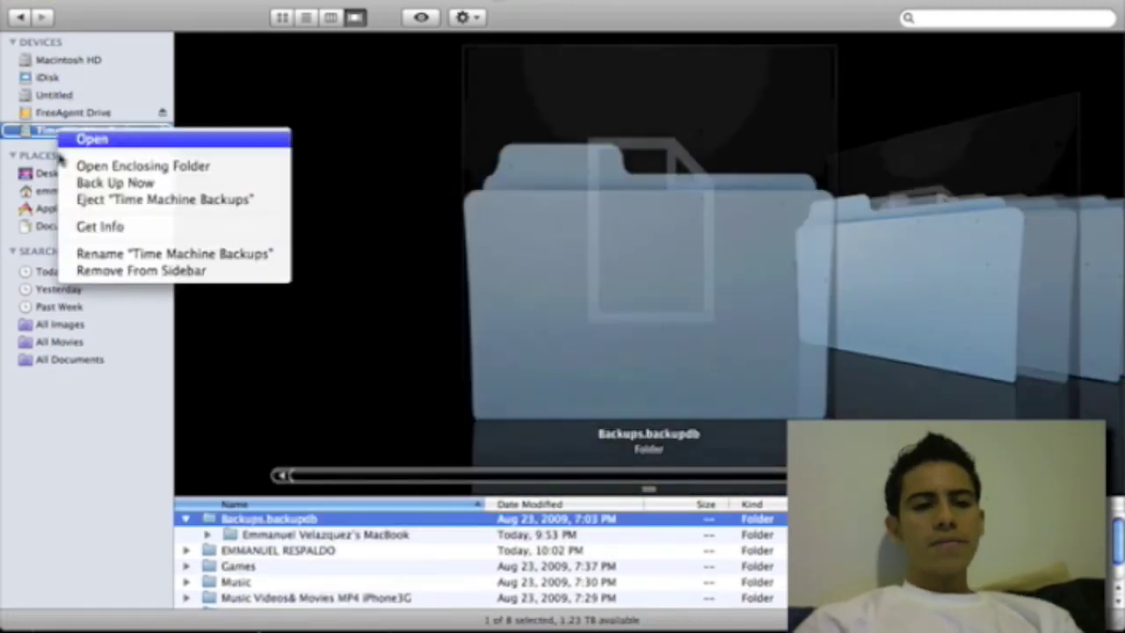
{"action": "left_click", "coordinate": [88, 227]}
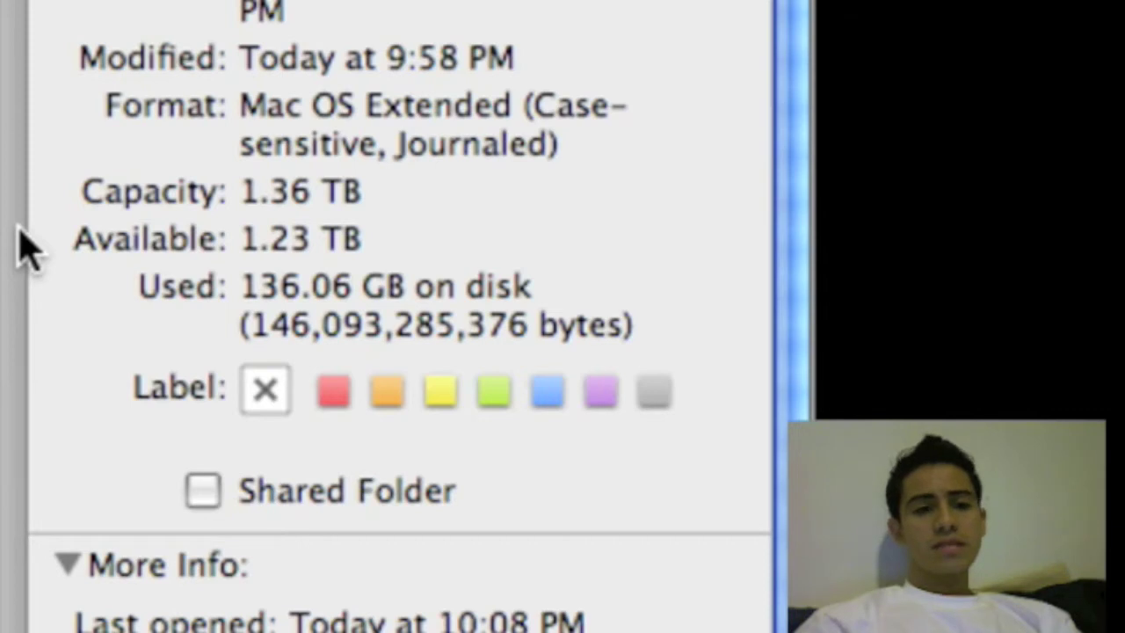
{"action": "scroll", "coordinate": [26, 242], "scroll_direction": "up", "scroll_amount": 1}
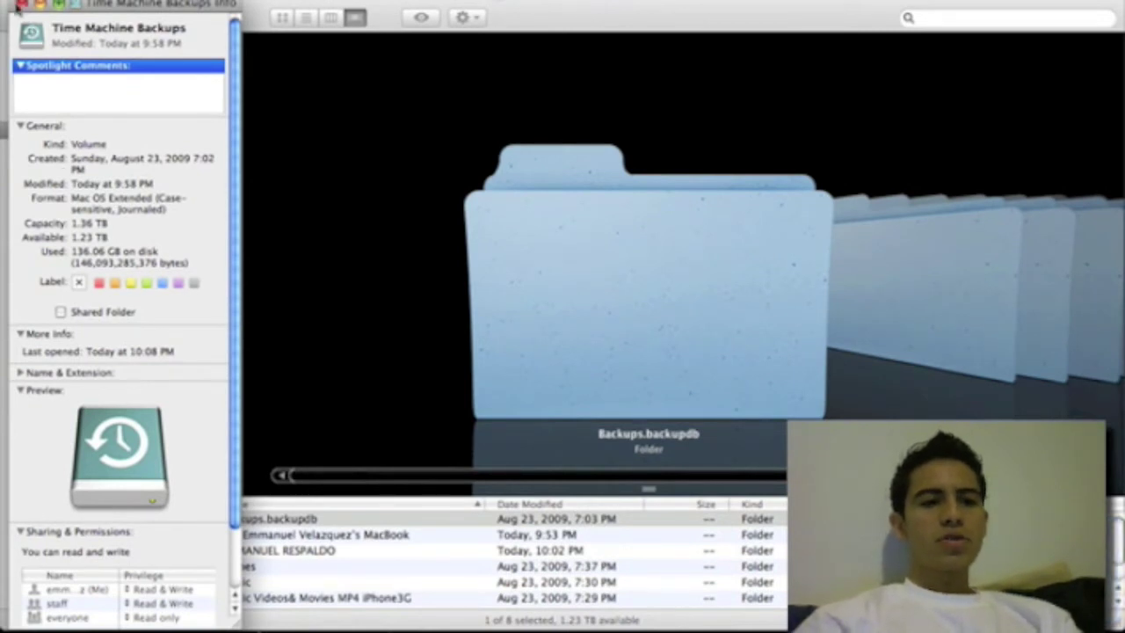
{"action": "left_click", "coordinate": [19, 4]}
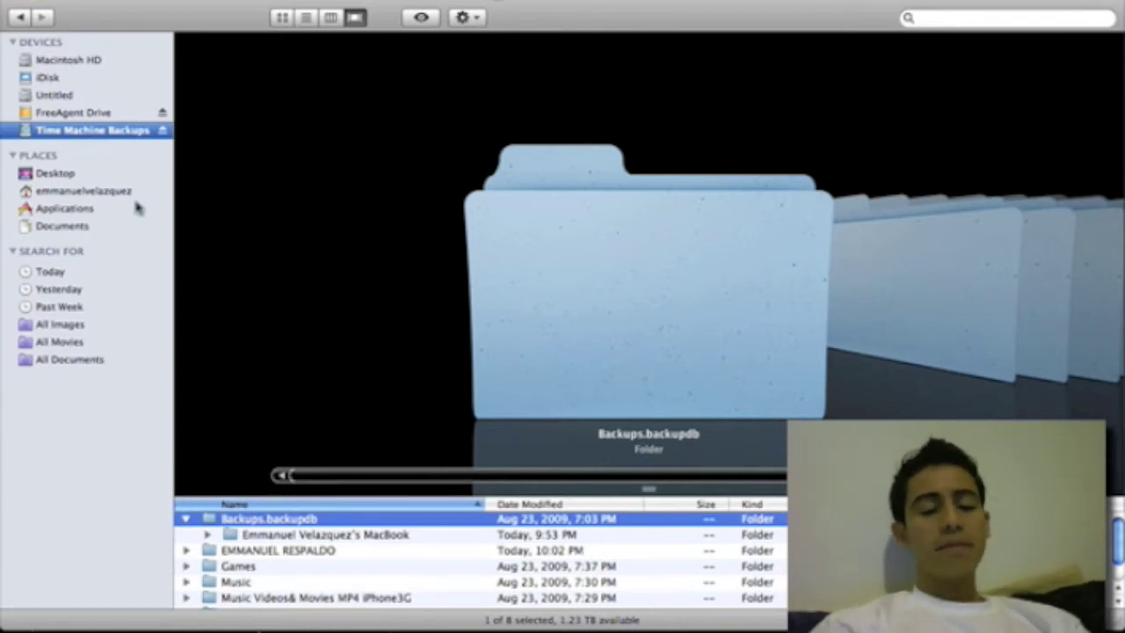
Step: Collapse Backups.backupdb, close the full-screen Finder window, and launch Time Machine from the Dock
{"action": "left_click", "coordinate": [185, 520]}
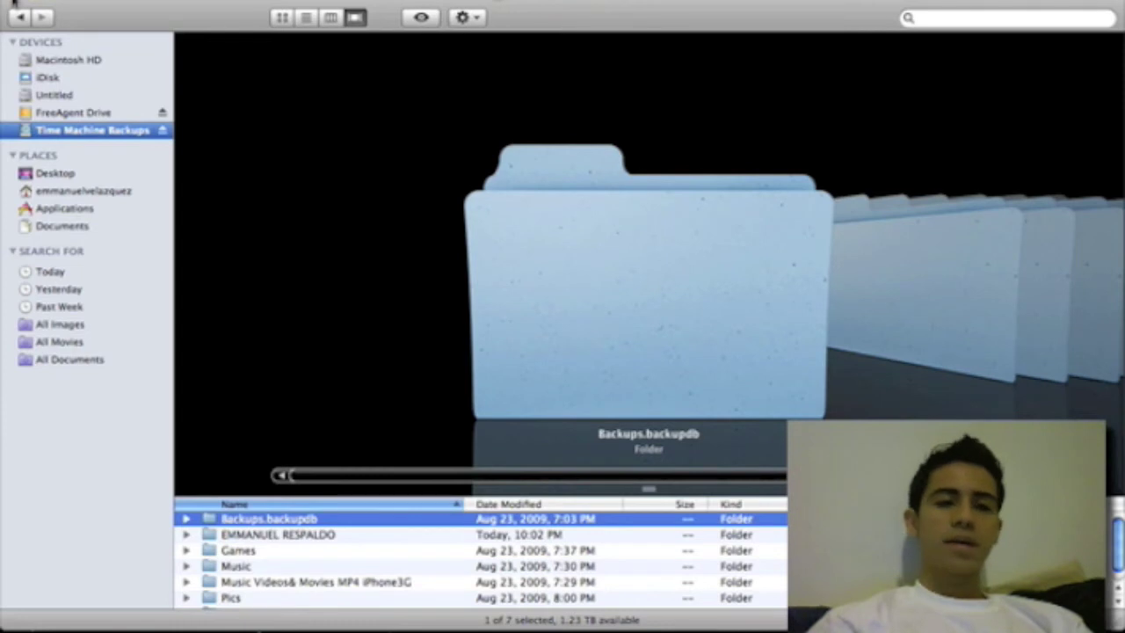
{"action": "left_click", "coordinate": [13, 5]}
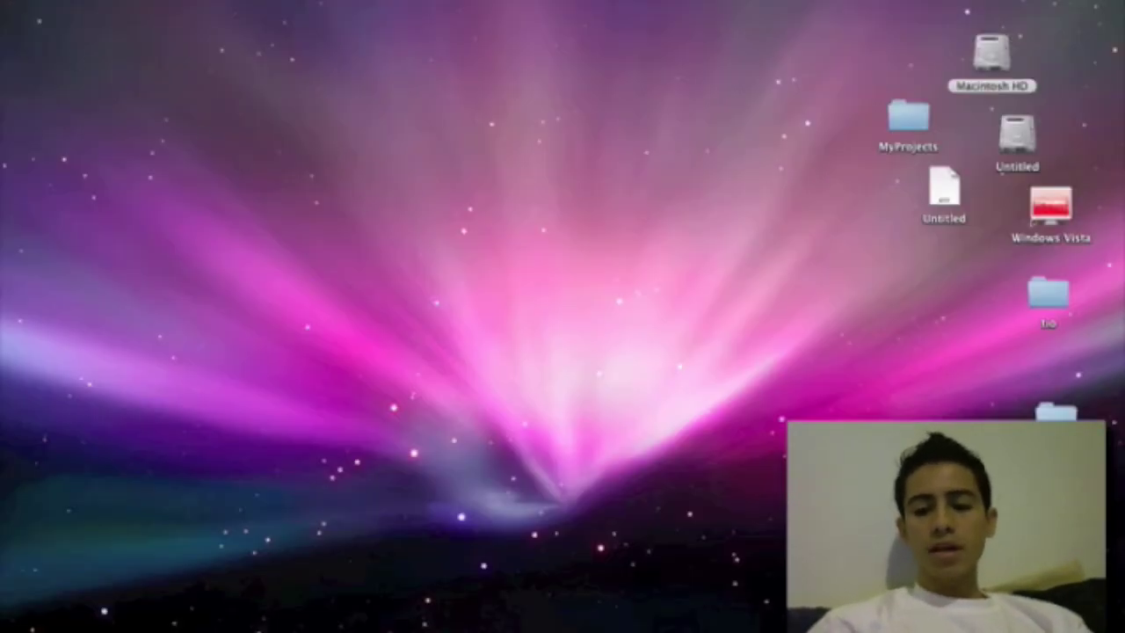
{"action": "mouse_move", "coordinate": [839, 620]}
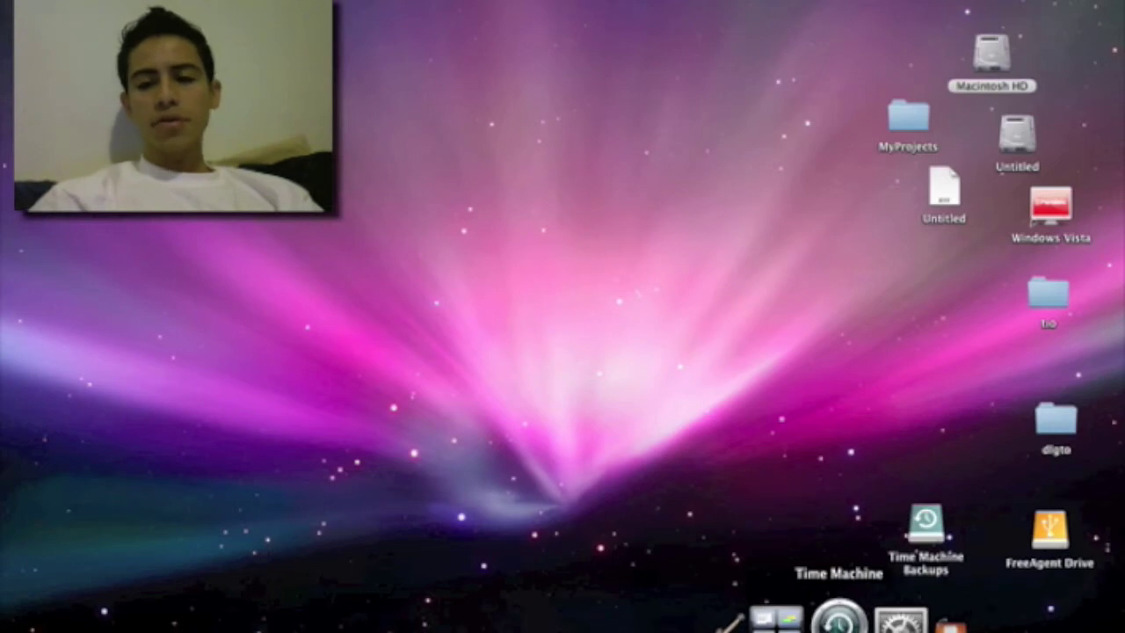
{"action": "left_click", "coordinate": [838, 620]}
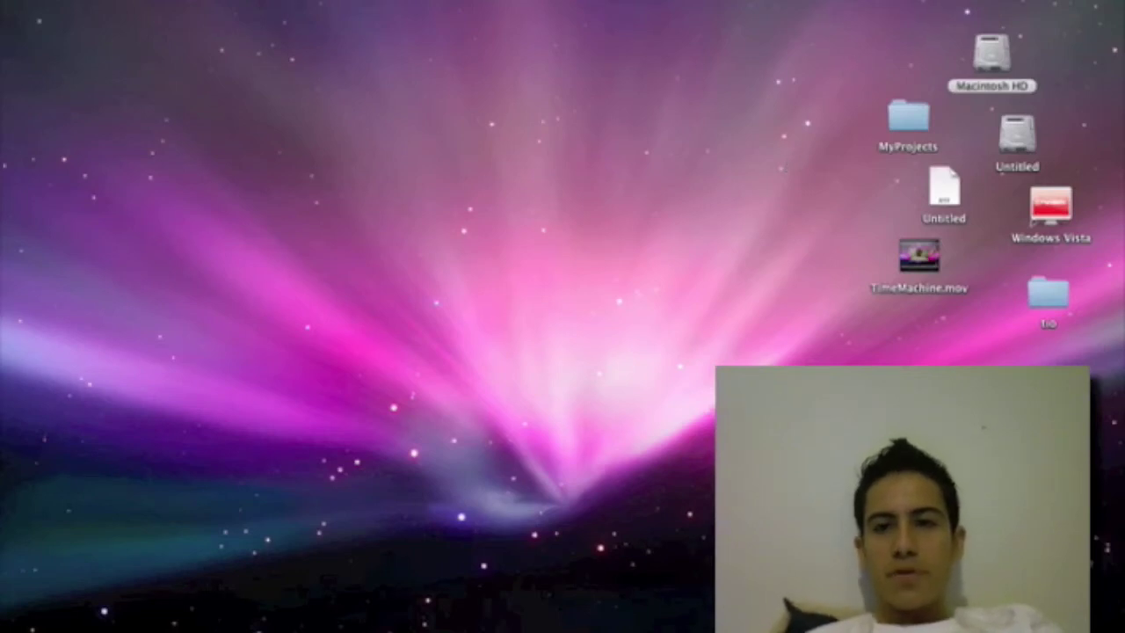
Step: Open Time Machine Preferences from the menu-bar status menu to see the backup disk's status
{"action": "left_click", "coordinate": [699, 2]}
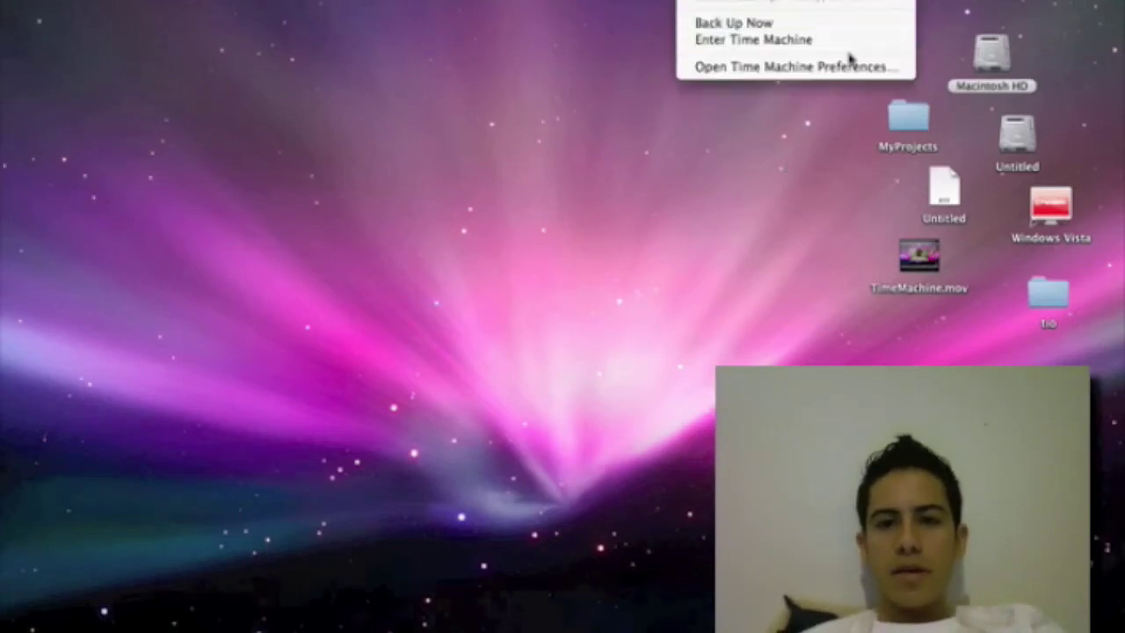
{"action": "key", "text": "Escape"}
{"action": "left_click", "coordinate": [699, 2]}
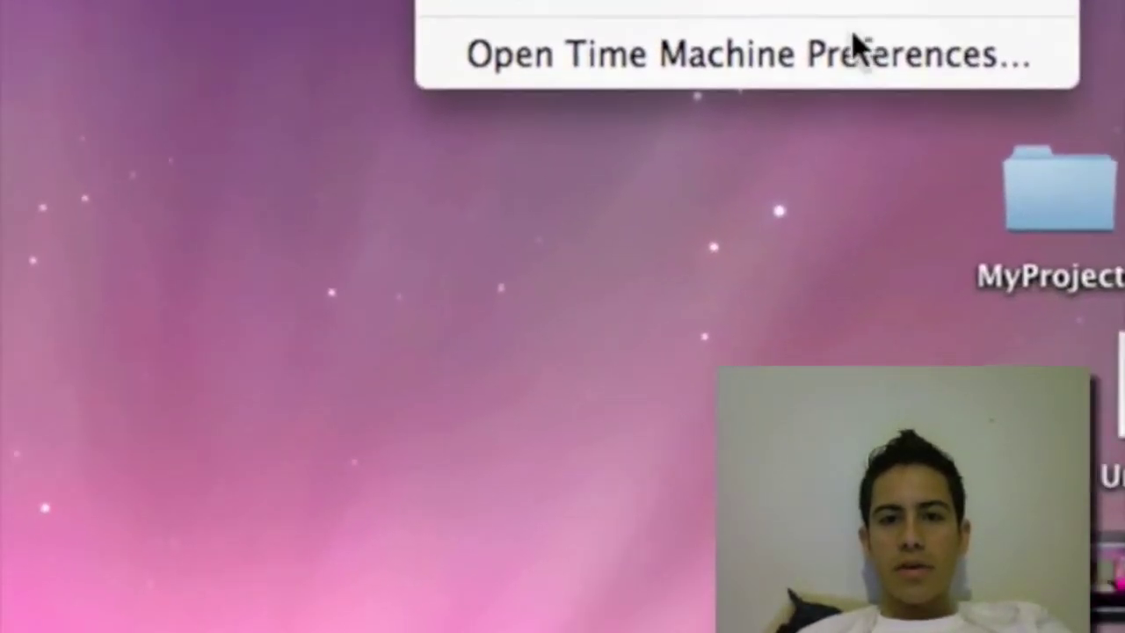
{"action": "left_click", "coordinate": [850, 51]}
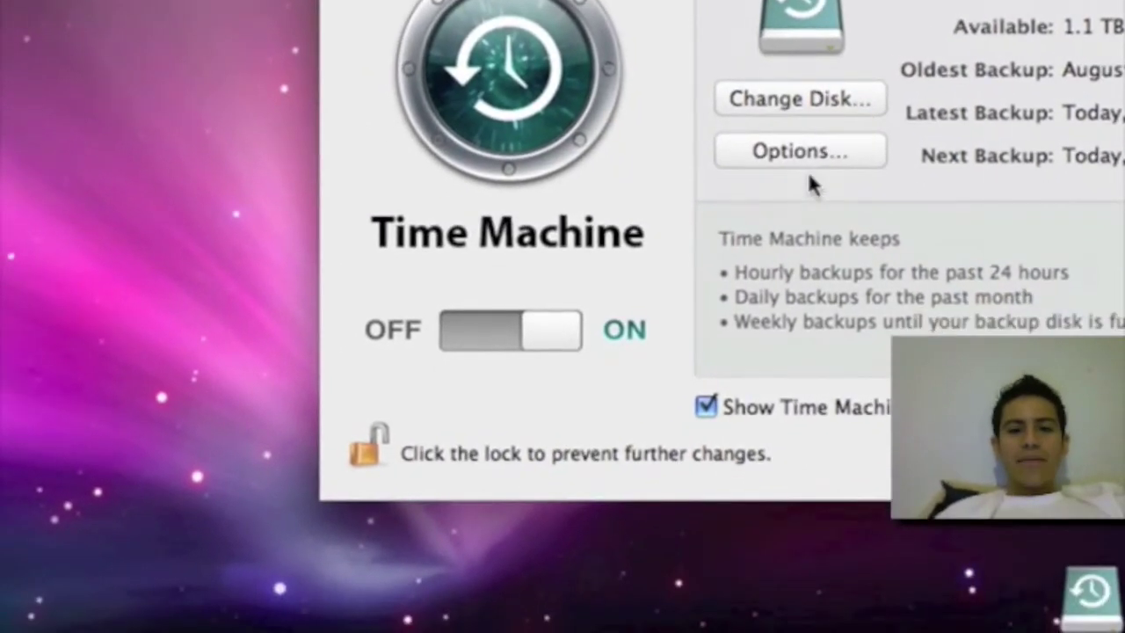
{"action": "left_click", "coordinate": [808, 164]}
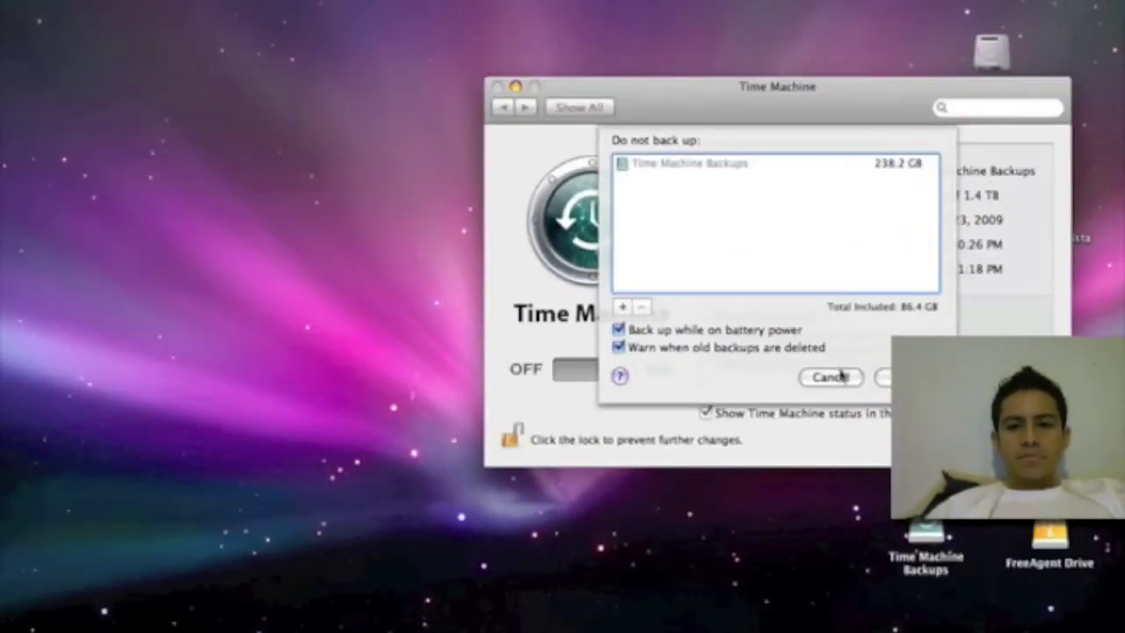
{"action": "left_click", "coordinate": [841, 376]}
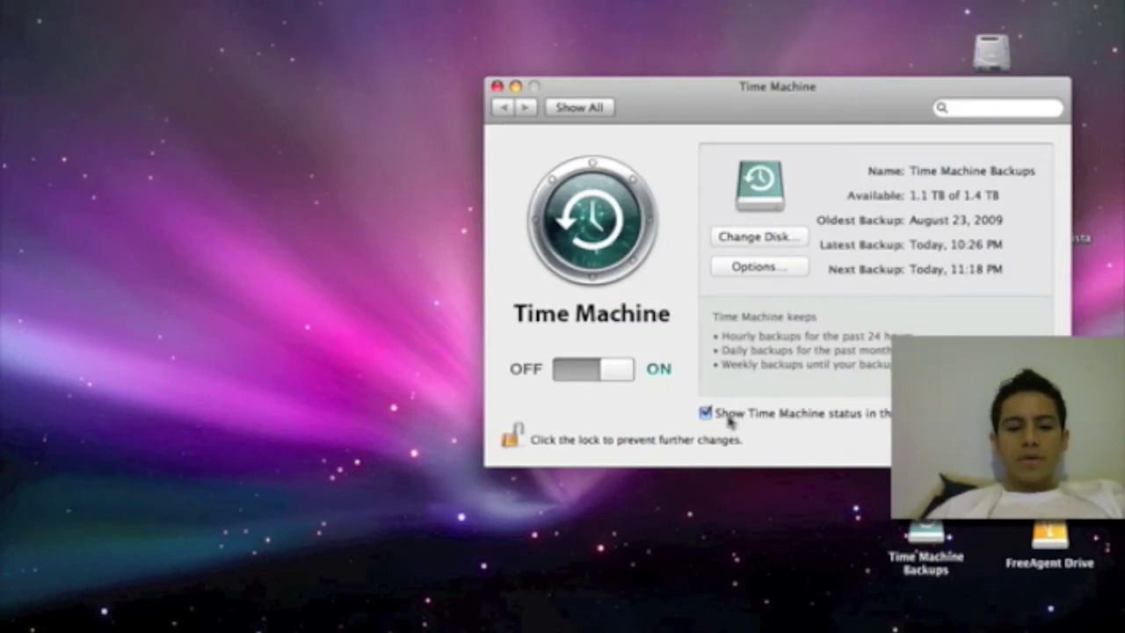
Step: Quit System Preferences, briefly enter and leave Time Machine, and close the Desktop folder window
{"action": "key", "text": "super+q"}
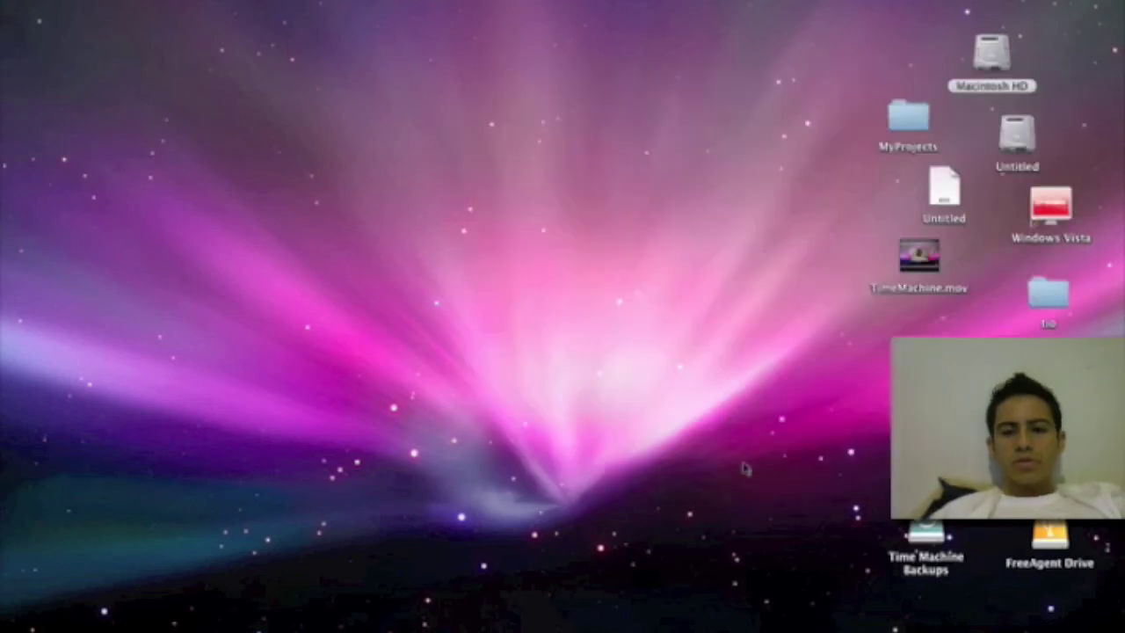
{"action": "left_click", "coordinate": [804, 617]}
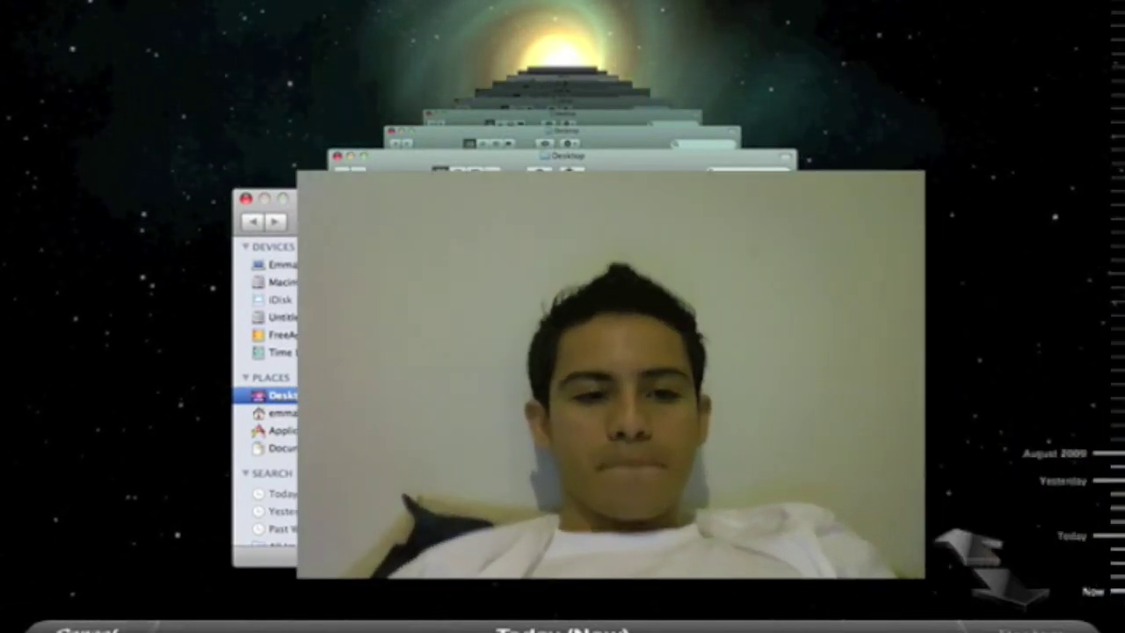
{"action": "key", "text": "Escape"}
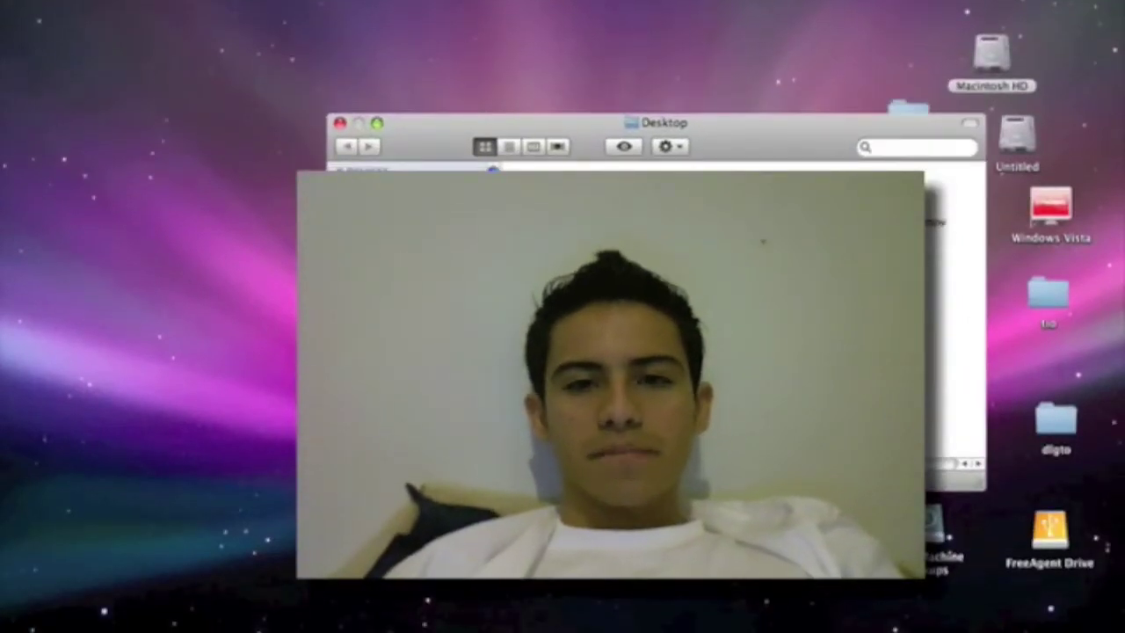
{"action": "key", "text": "super+w"}
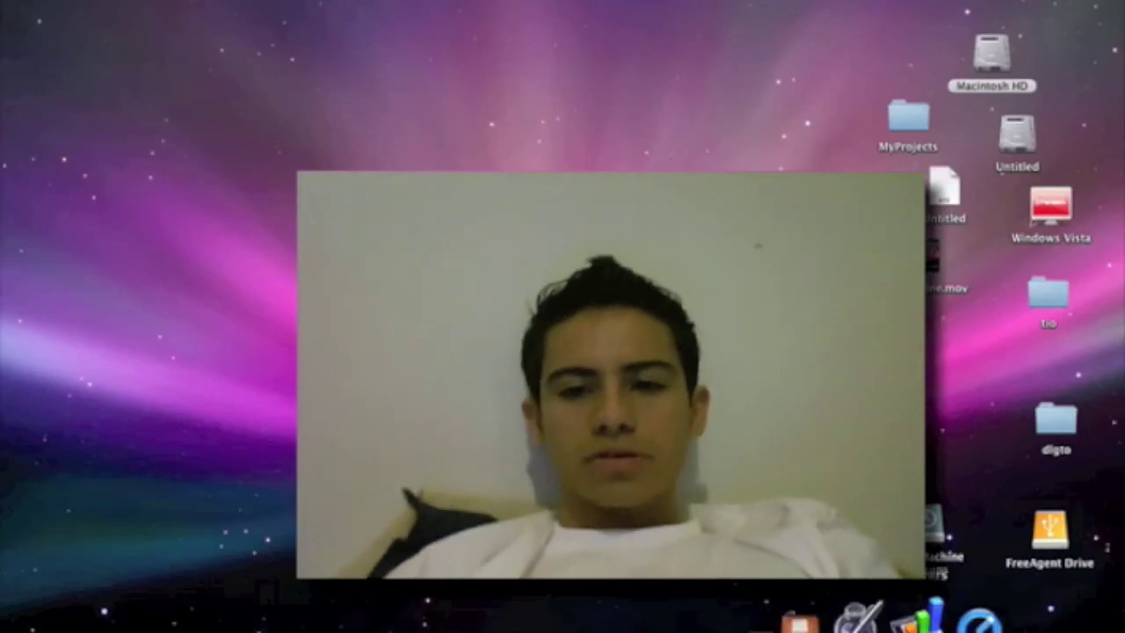
Step: Open System Preferences from the Dock and go to the Time Machine pane
{"action": "mouse_move", "coordinate": [879, 628]}
{"action": "left_click", "coordinate": [773, 623]}
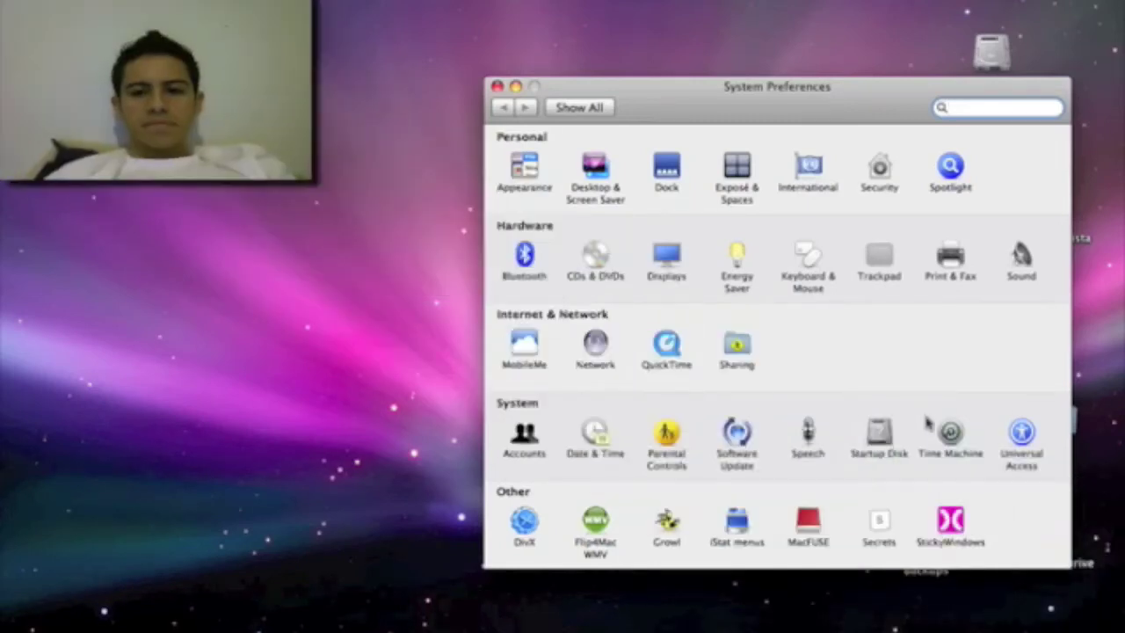
{"action": "left_click", "coordinate": [950, 435]}
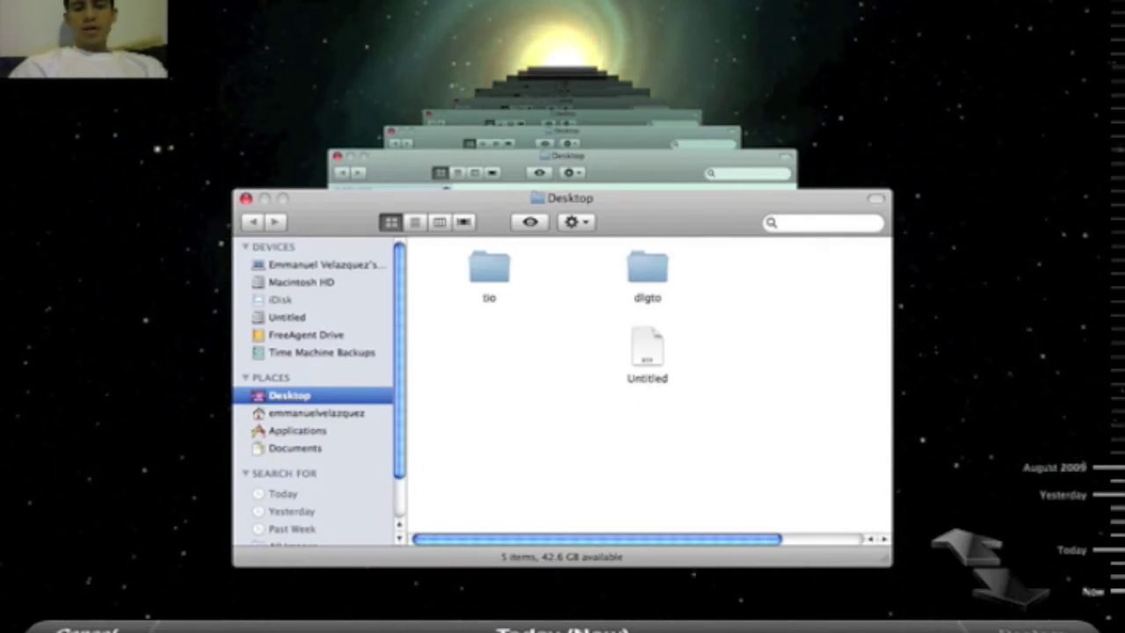
Step: Step back through Desktop snapshots to Sunday August 23, then forward to Today at 11:01 AM
{"action": "left_click", "coordinate": [650, 168]}
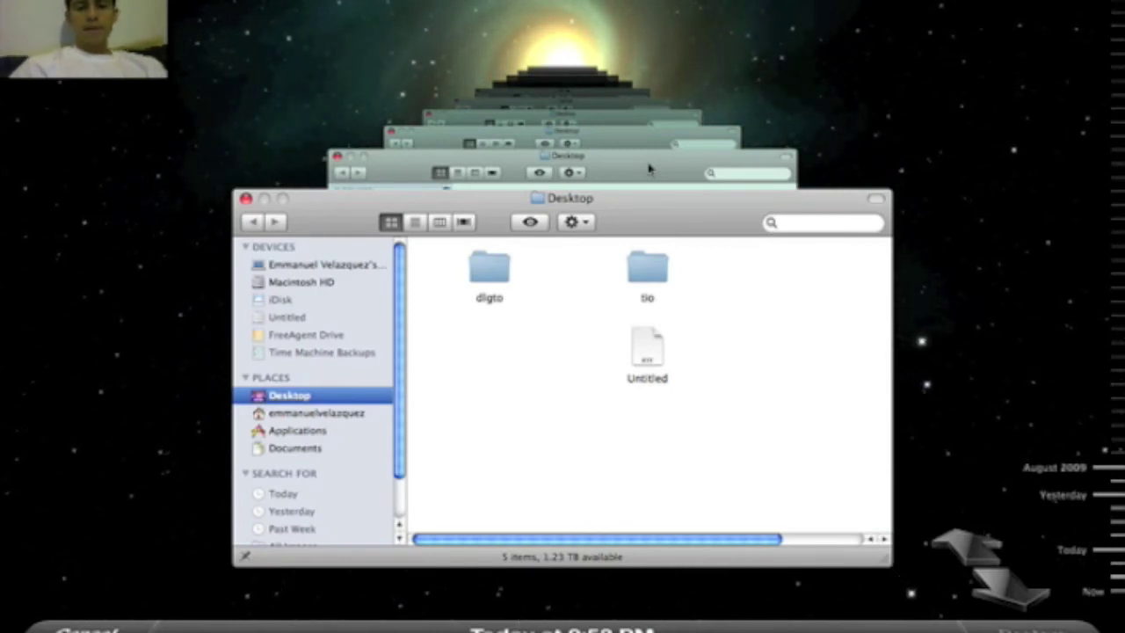
{"action": "left_click", "coordinate": [650, 169]}
{"action": "left_click", "coordinate": [651, 169]}
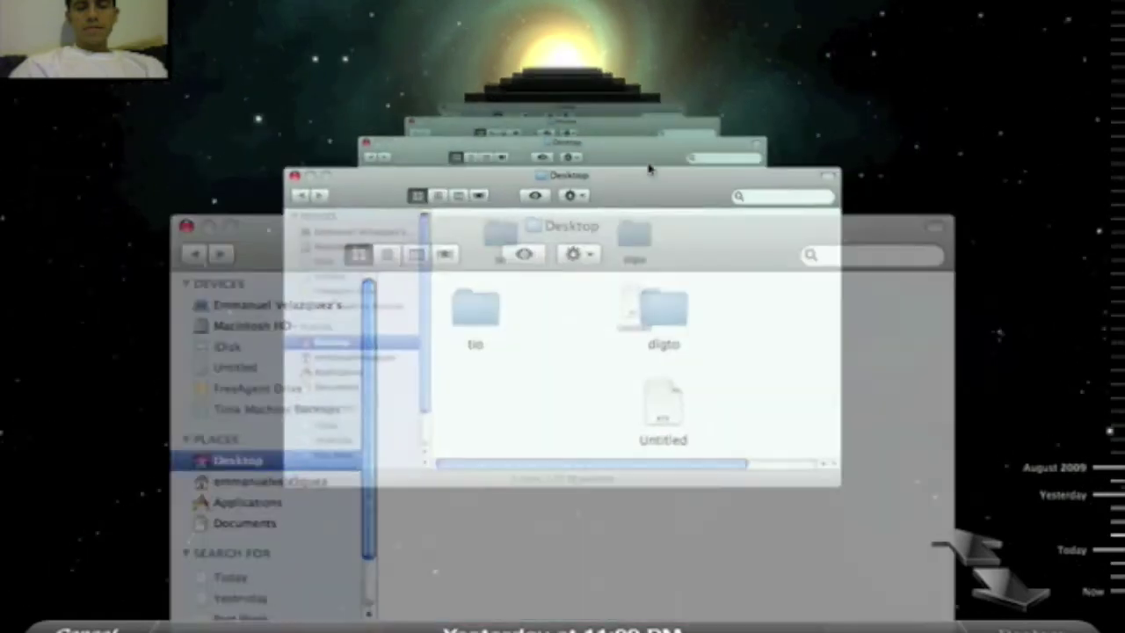
{"action": "left_click", "coordinate": [648, 167]}
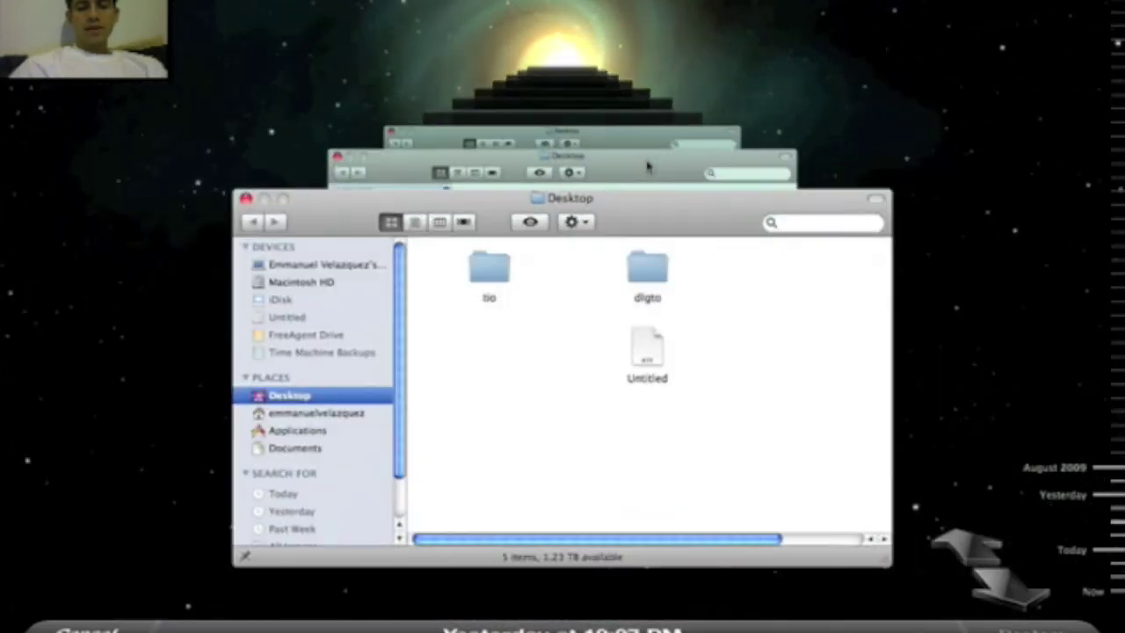
{"action": "left_click", "coordinate": [648, 167]}
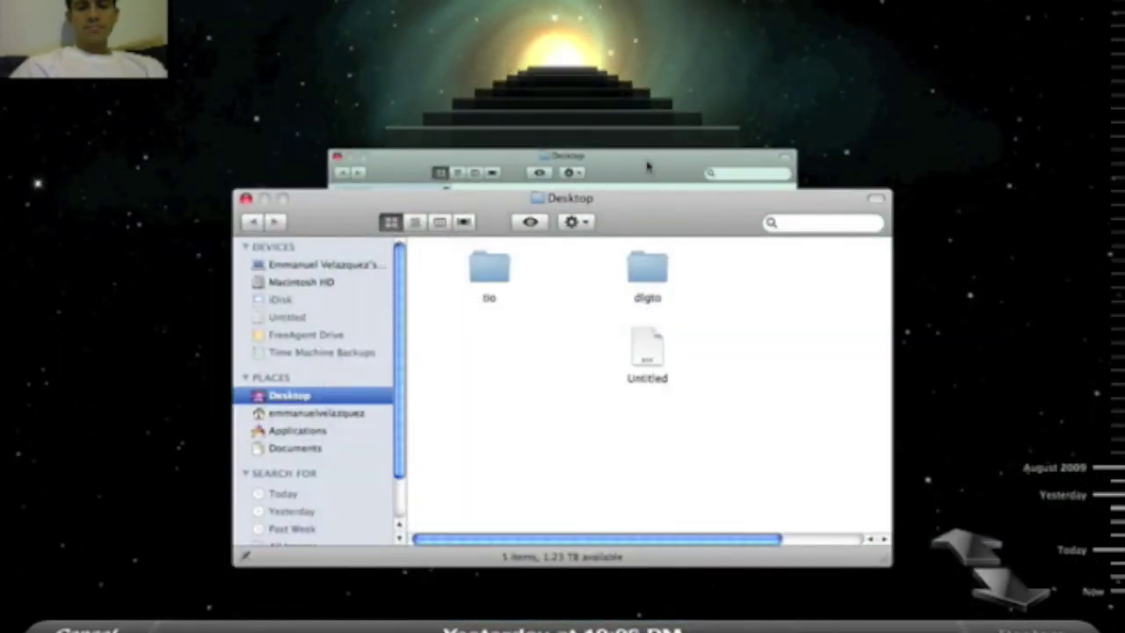
{"action": "left_click", "coordinate": [648, 167]}
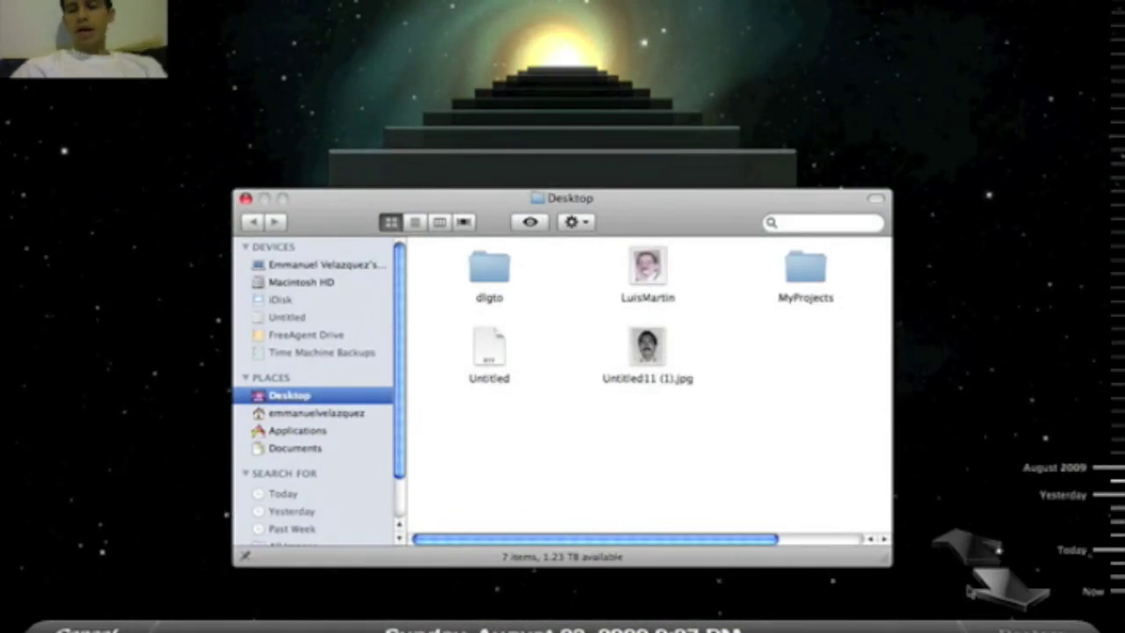
{"action": "left_click", "coordinate": [1007, 571]}
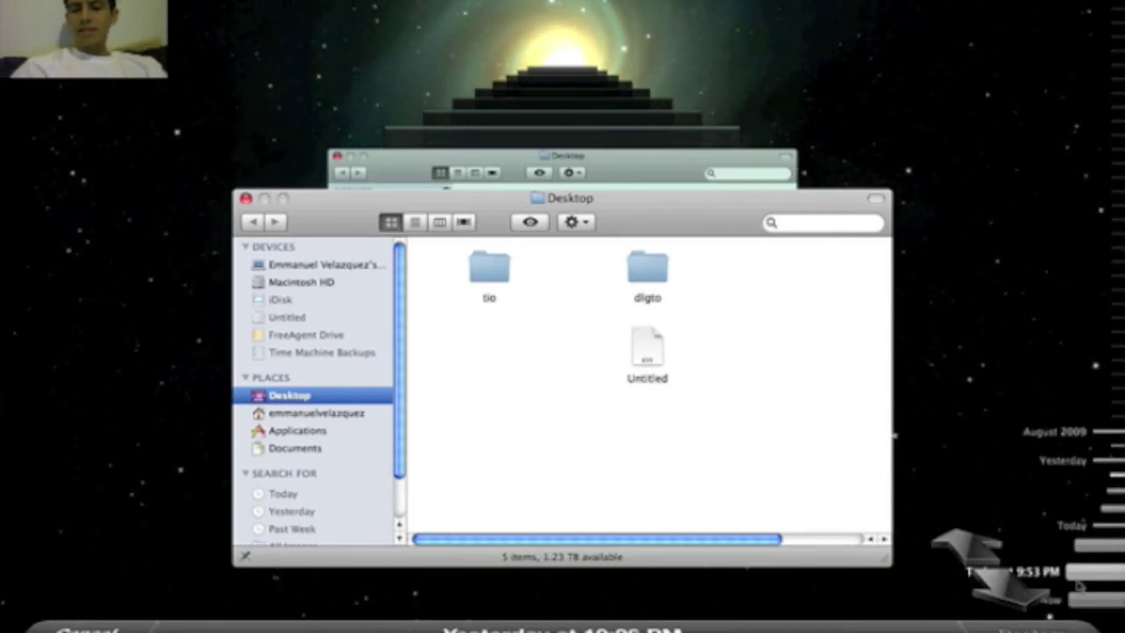
{"action": "left_click", "coordinate": [580, 161]}
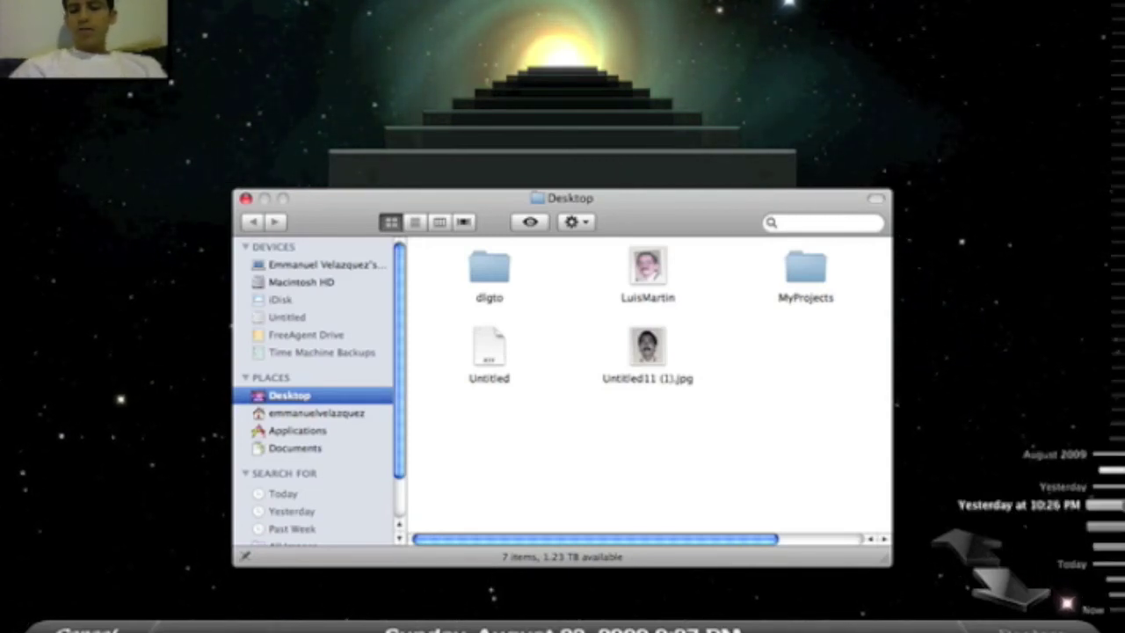
{"action": "left_click", "coordinate": [1118, 531]}
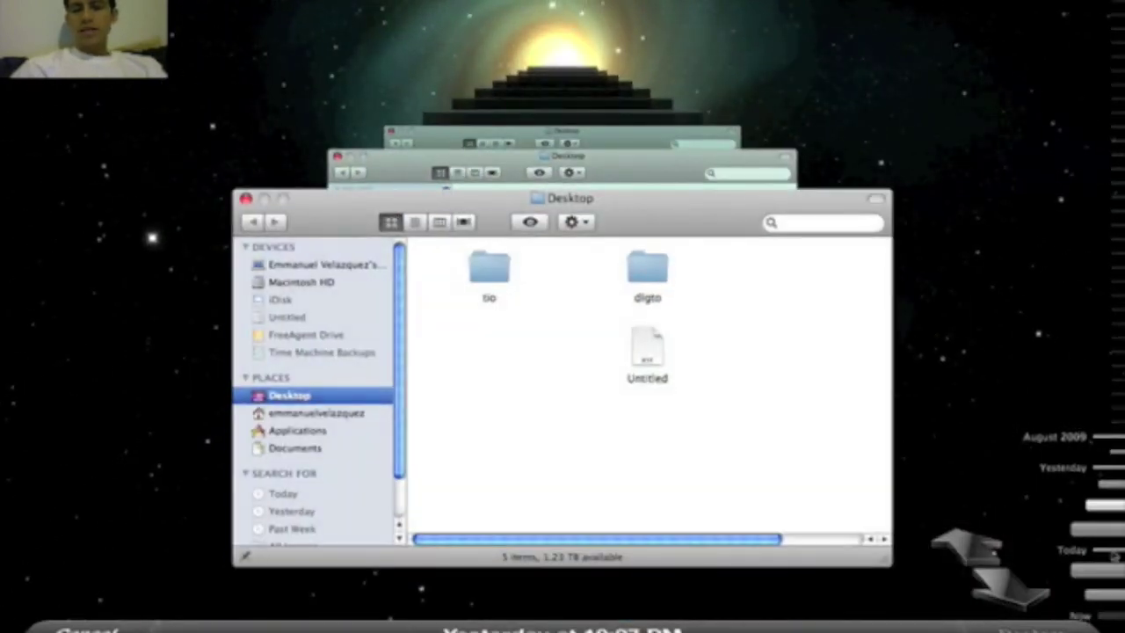
{"action": "left_click", "coordinate": [1115, 567]}
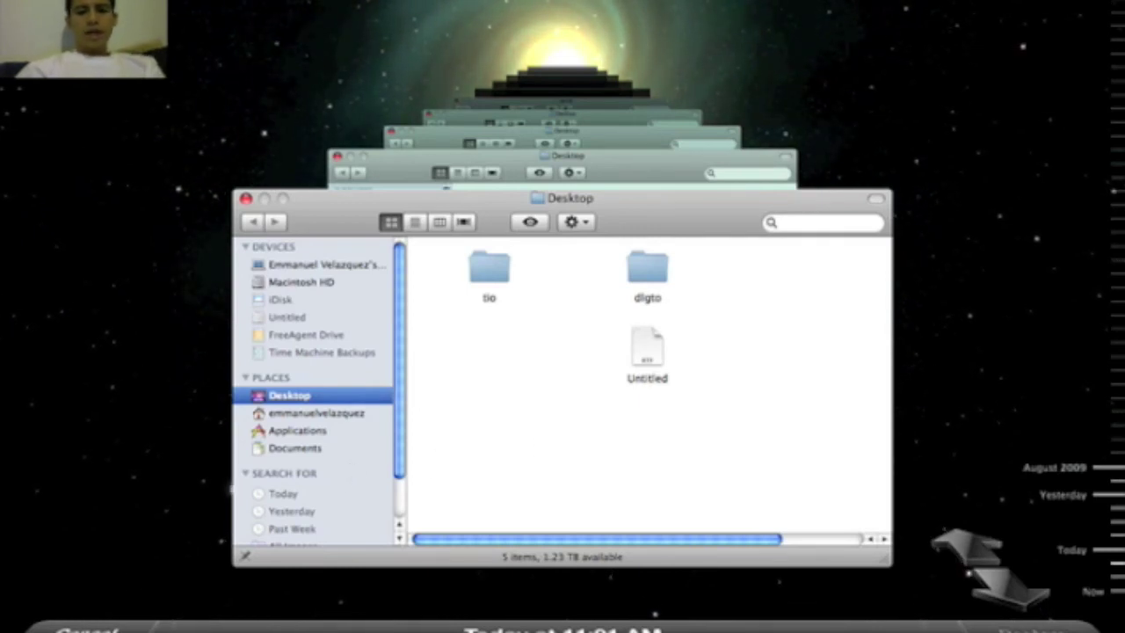
Step: Return to Now, exit Time Machine, close the Desktop window, and select then deselect FreeAgent Drive
{"action": "key", "text": "super+Down"}
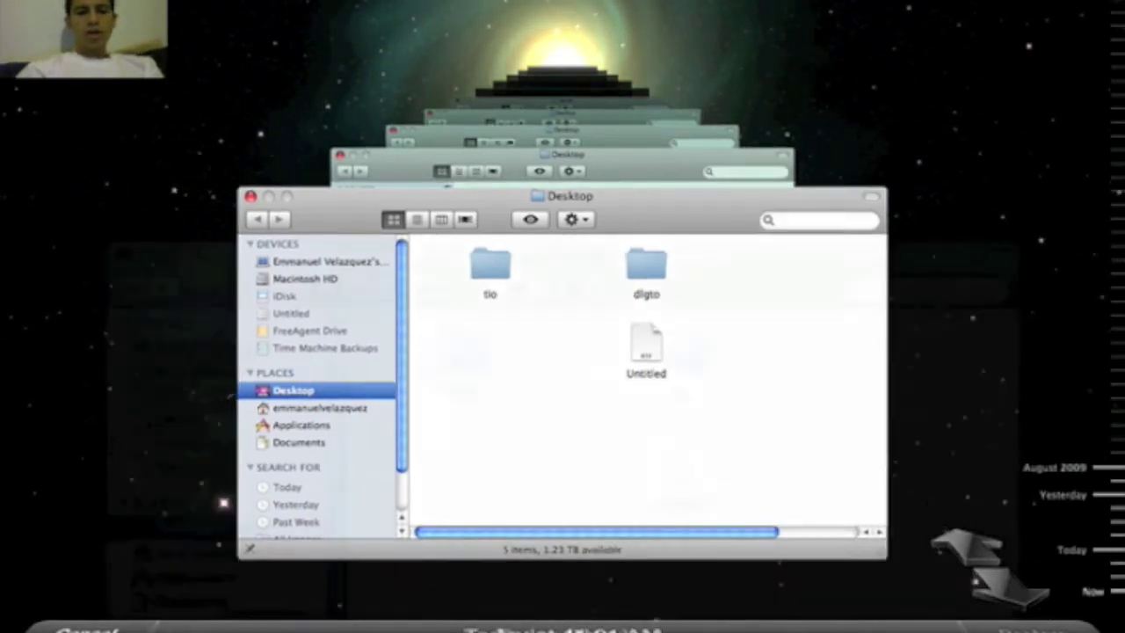
{"action": "key", "text": "Escape"}
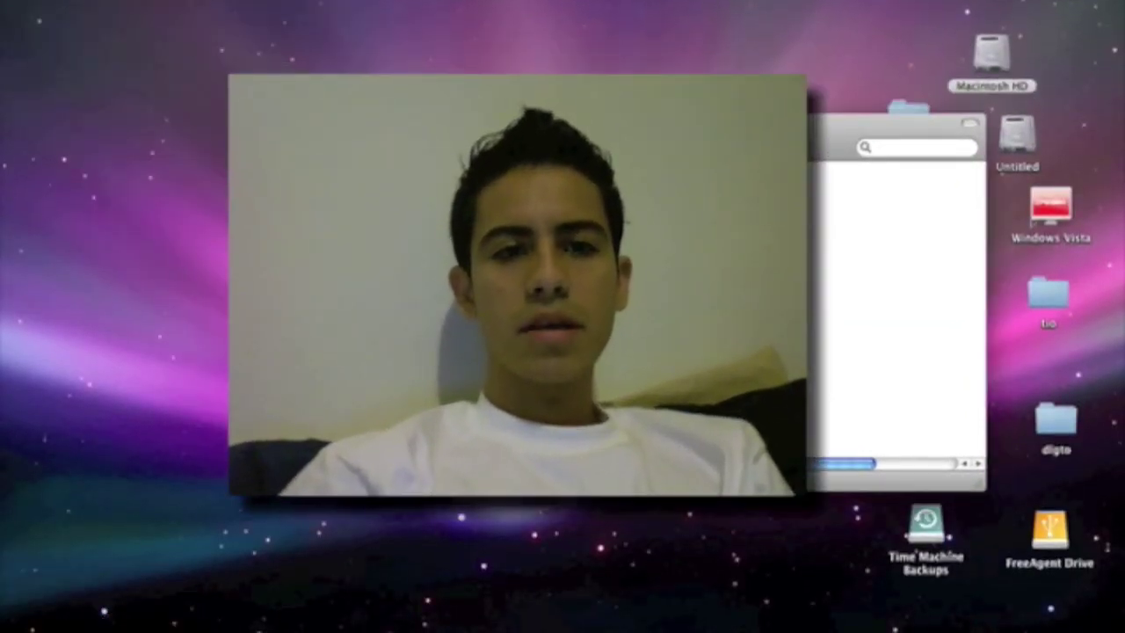
{"action": "key", "text": "super+w"}
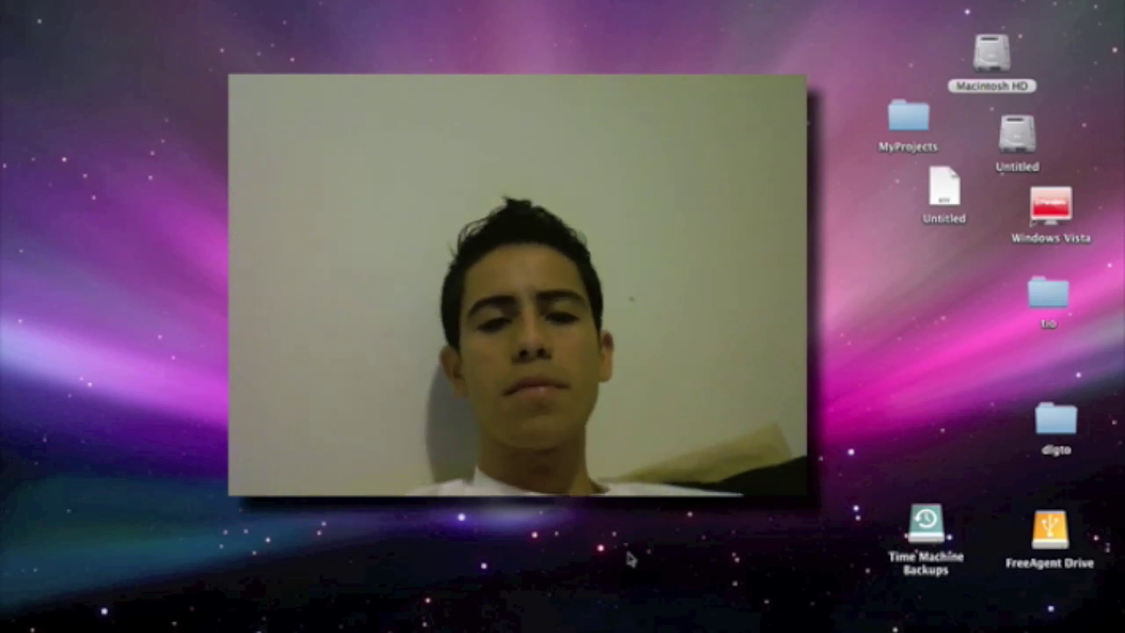
{"action": "left_click", "coordinate": [1039, 565]}
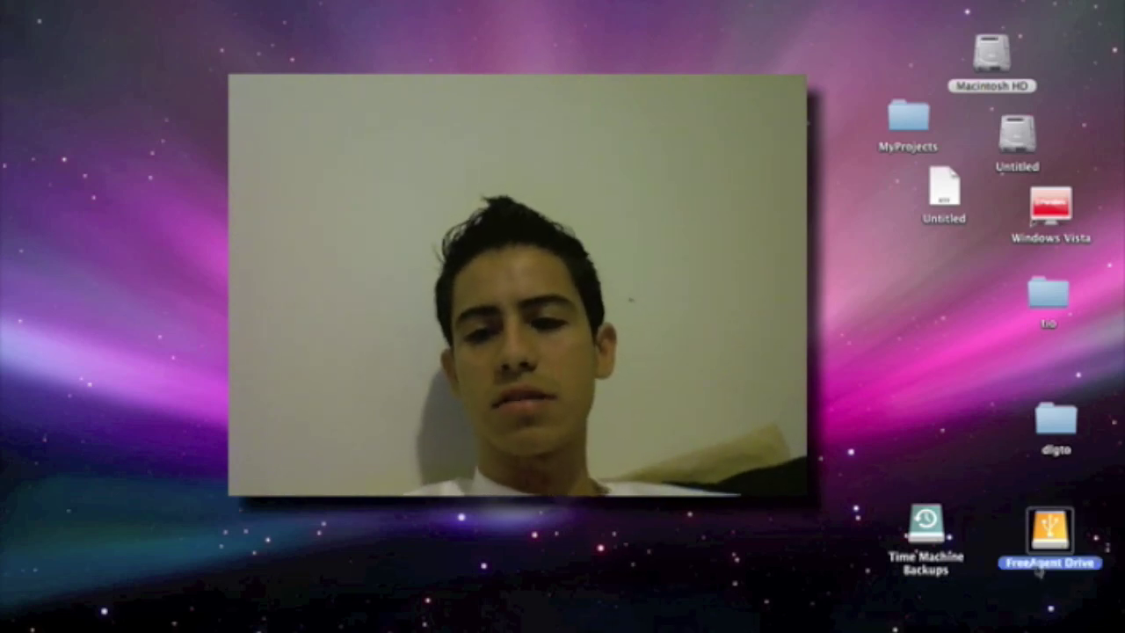
{"action": "left_click", "coordinate": [963, 462]}
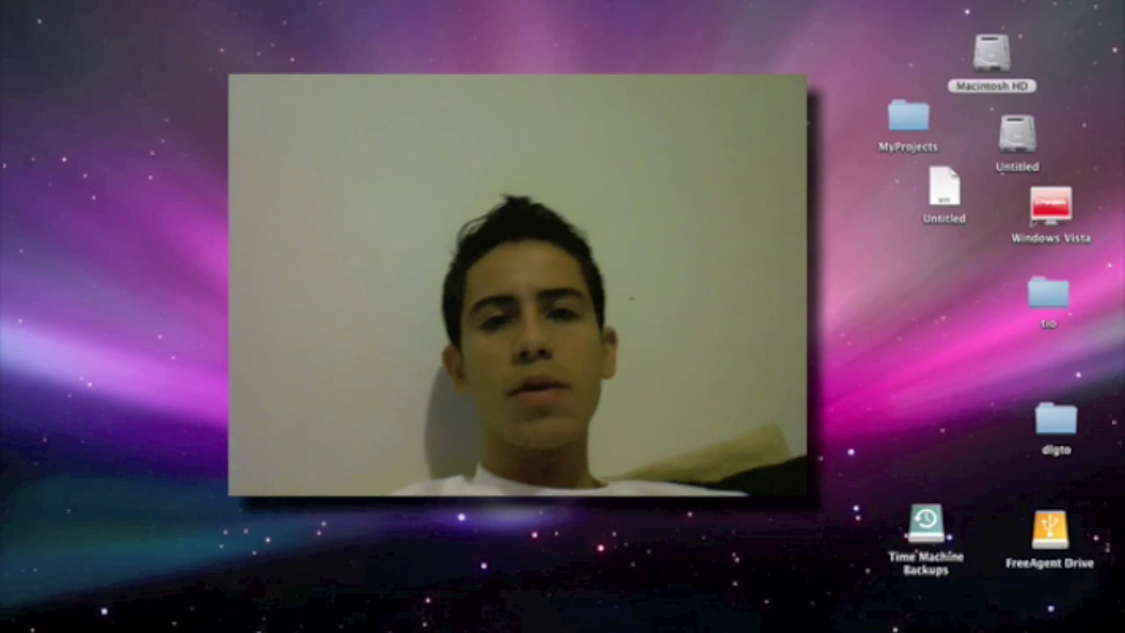